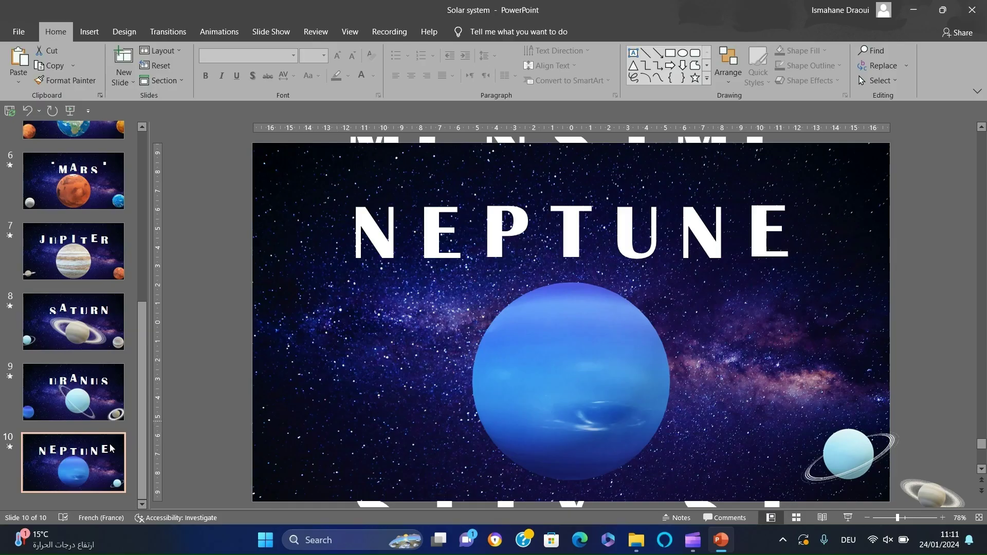
Duplicate the Neptune slide and replace the copy's title letters with the solar system reference picture.
click(333, 206)
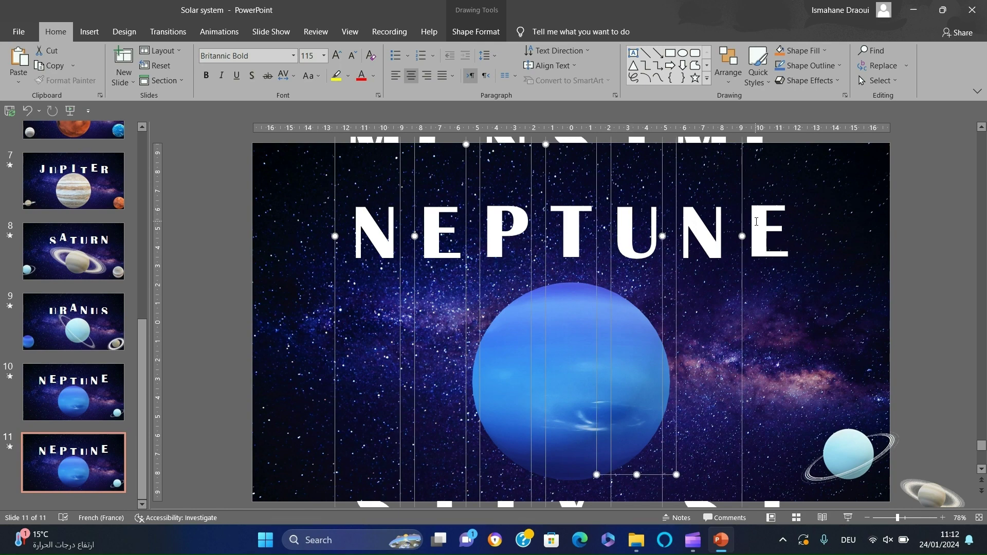
right_click(497, 367)
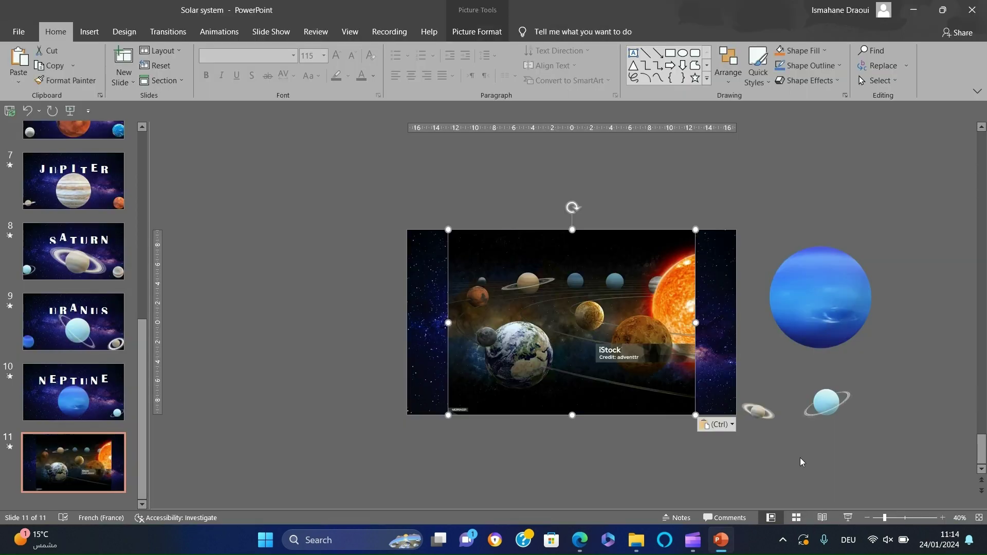
click(800, 458)
Flip the solar system reference picture horizontally.
click(646, 335)
click(728, 65)
mouse_move(745, 268)
click(848, 315)
Crop the reference picture to a 16:9 aspect ratio and enlarge it to cover the whole slide.
click(477, 31)
click(835, 80)
mouse_move(864, 127)
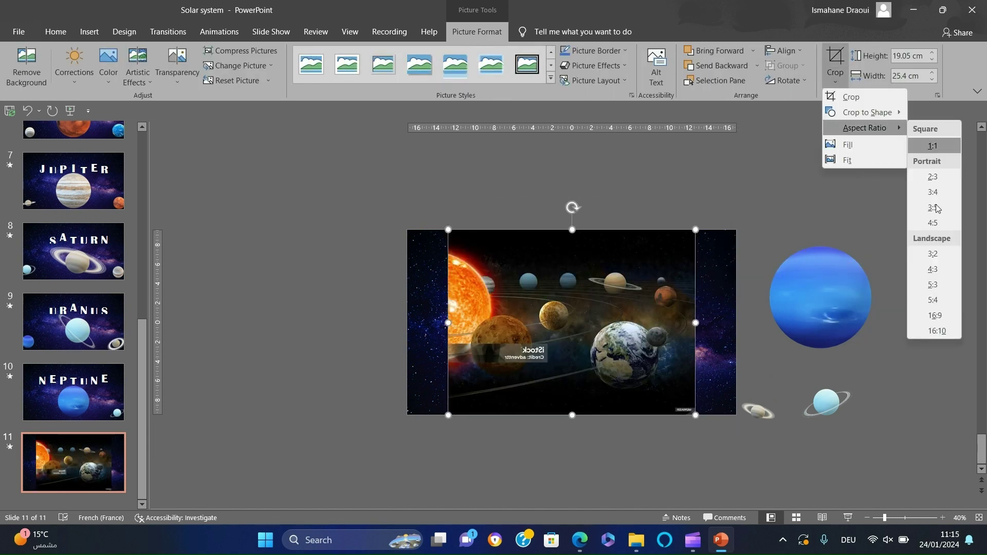
click(935, 315)
click(780, 352)
click(689, 386)
drag(695, 392, 736, 415)
drag(448, 253, 407, 230)
Copy the sun and planet 3D models from the earlier slides onto slide 11.
click(828, 255)
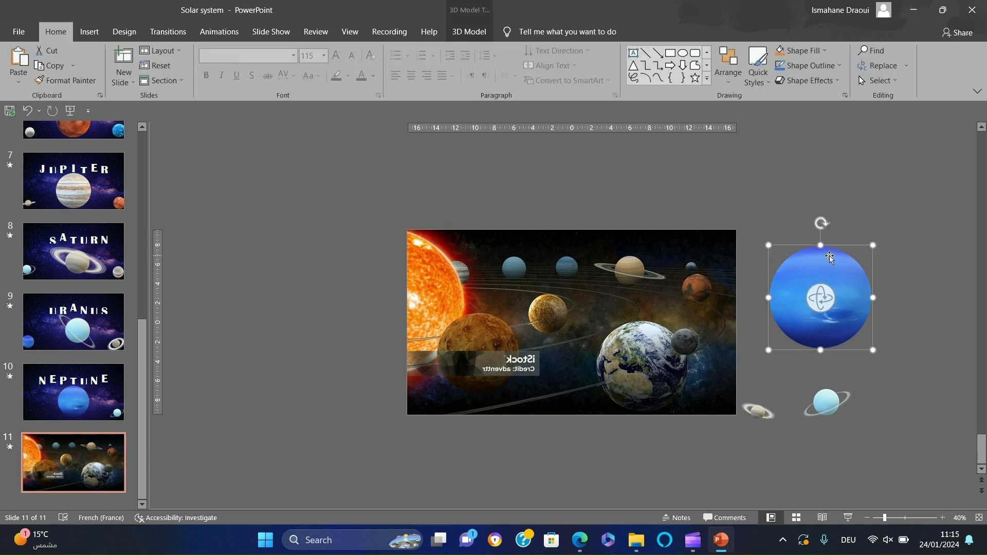
drag(142, 409, 143, 228)
click(73, 226)
click(785, 308)
scroll(72, 360, down, 6)
click(70, 463)
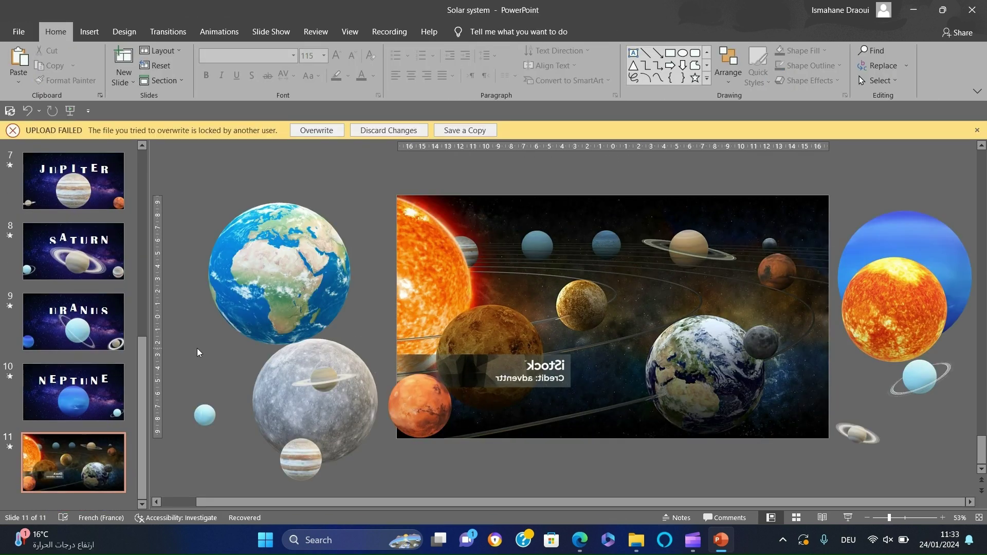
Move Mars off the slide, and enlarge the sun model to cover the sun in the reference picture.
drag(434, 406, 198, 339)
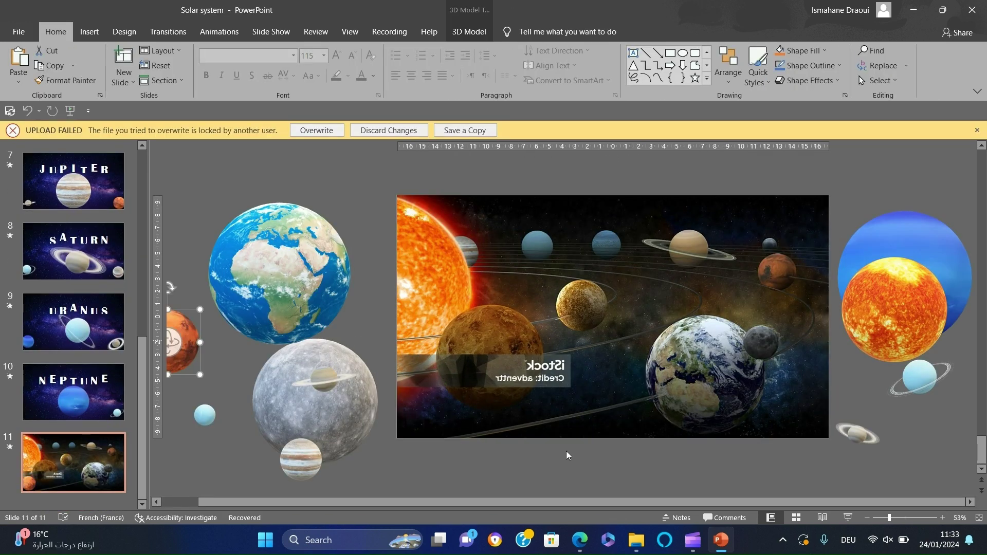
drag(932, 302, 419, 250)
drag(435, 311, 483, 379)
drag(464, 281, 422, 281)
drag(455, 374, 470, 388)
drag(437, 320, 445, 313)
click(486, 439)
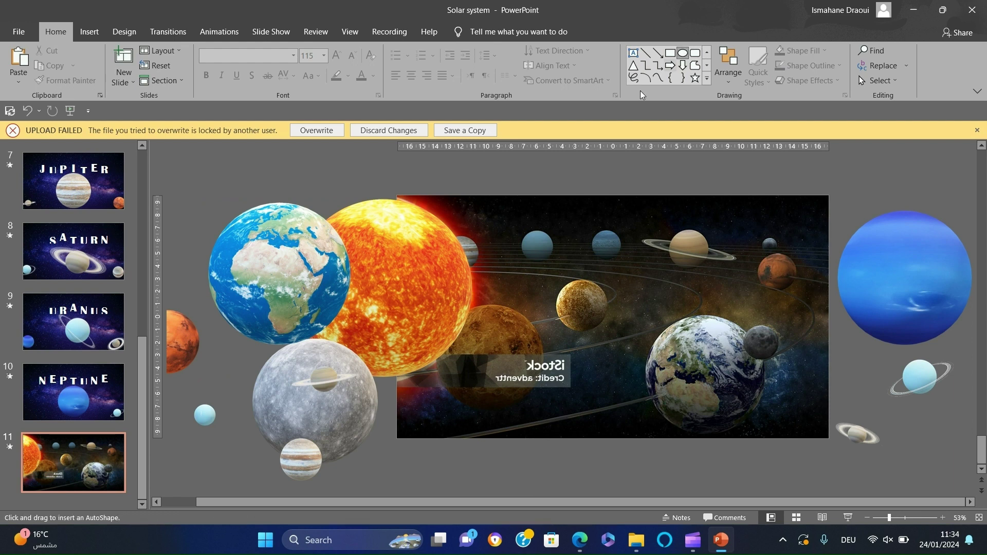
Draw an ellipse about 23.3 cm wide and 4.2 cm high along the innermost orbit of the reference picture.
drag(527, 266, 260, 405)
drag(419, 335, 473, 328)
drag(448, 399, 448, 359)
drag(581, 311, 614, 311)
drag(465, 359, 464, 322)
drag(465, 262, 476, 268)
drag(538, 296, 542, 304)
drag(466, 308, 469, 302)
Remove the ellipse's fill and give it a 4½ pt outline in a colour sampled from the reference picture.
click(472, 51)
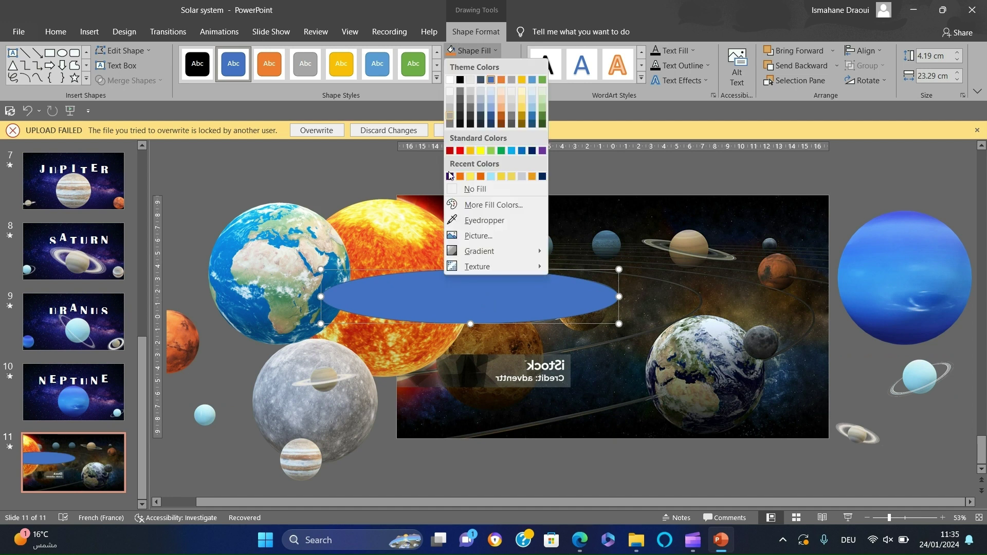
click(474, 189)
click(466, 65)
click(513, 239)
click(572, 330)
click(472, 65)
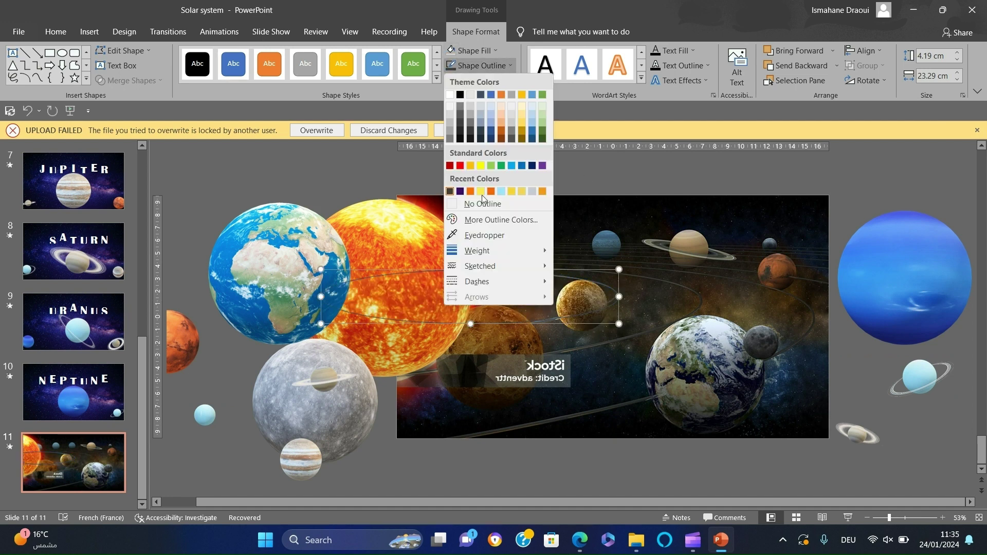
mouse_move(491, 251)
click(631, 344)
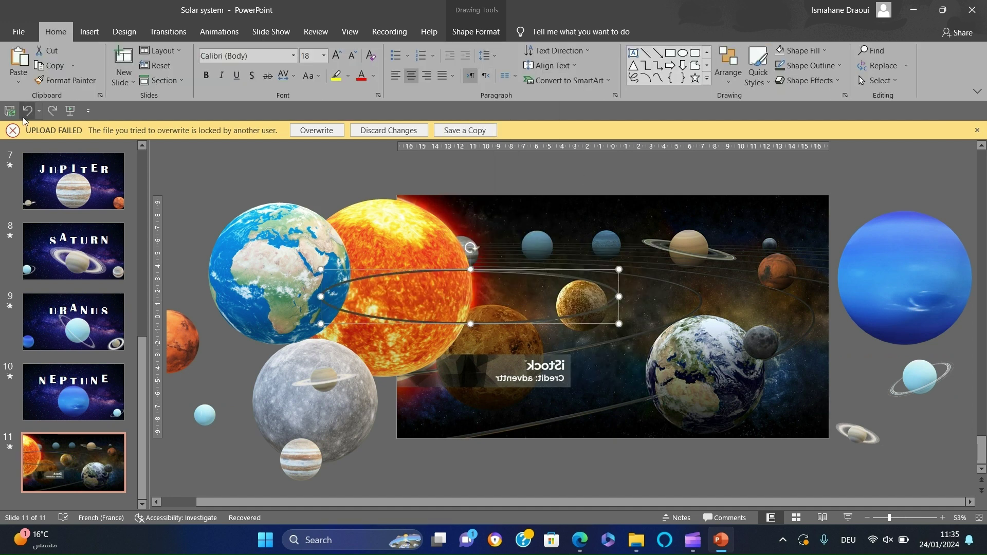
Duplicate the orbit ellipse, then widen and slightly tilt the copy to follow the second orbit.
key(ctrl+d)
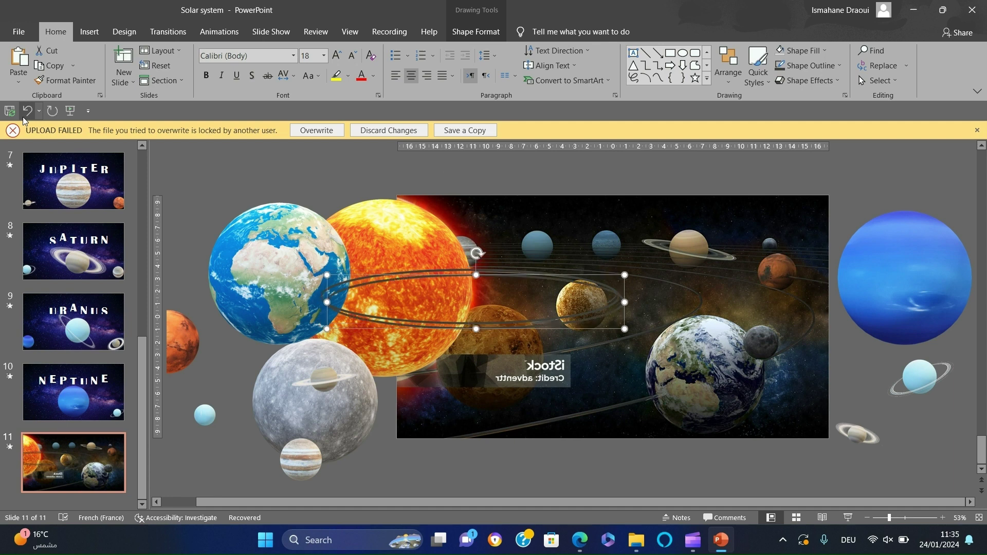
drag(494, 328, 574, 322)
drag(408, 323, 229, 346)
drag(467, 346, 467, 360)
drag(466, 246, 463, 246)
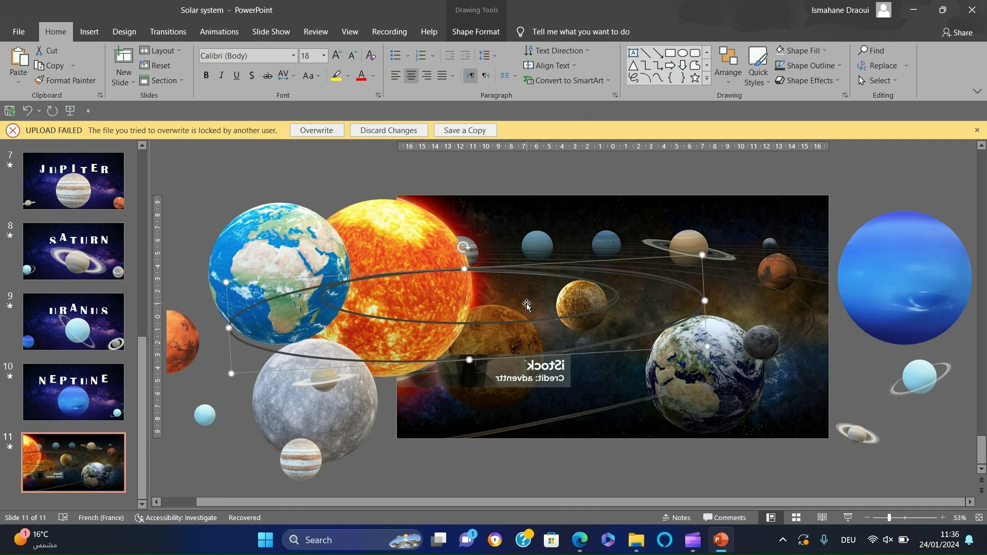
Duplicate the second orbit ellipse and stretch the copy to trace the next outer orbit.
key(ctrl+d)
drag(526, 304, 623, 298)
drag(609, 361, 612, 378)
drag(372, 339, 119, 352)
drag(483, 279, 482, 271)
drag(487, 386, 484, 412)
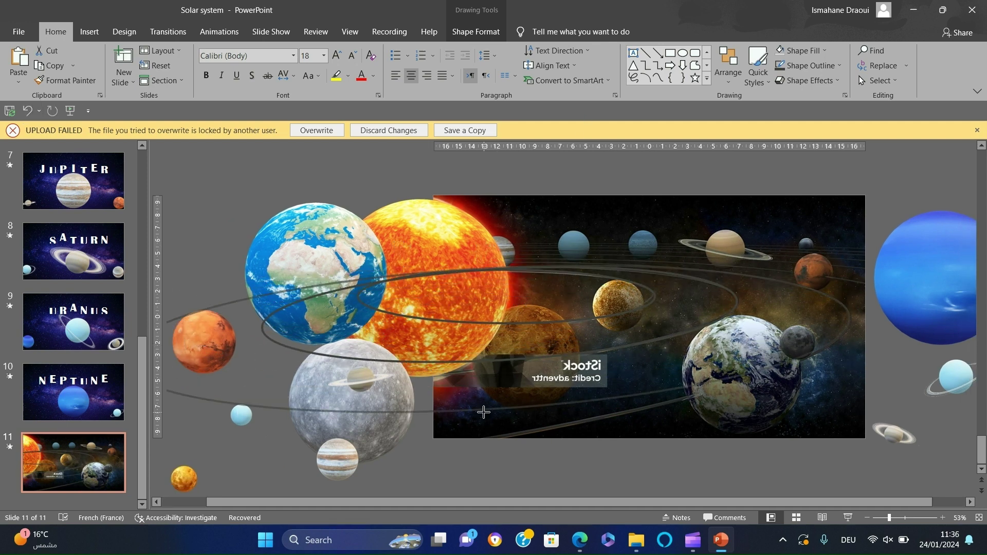
key(ctrl+y)
key(ctrl+y)
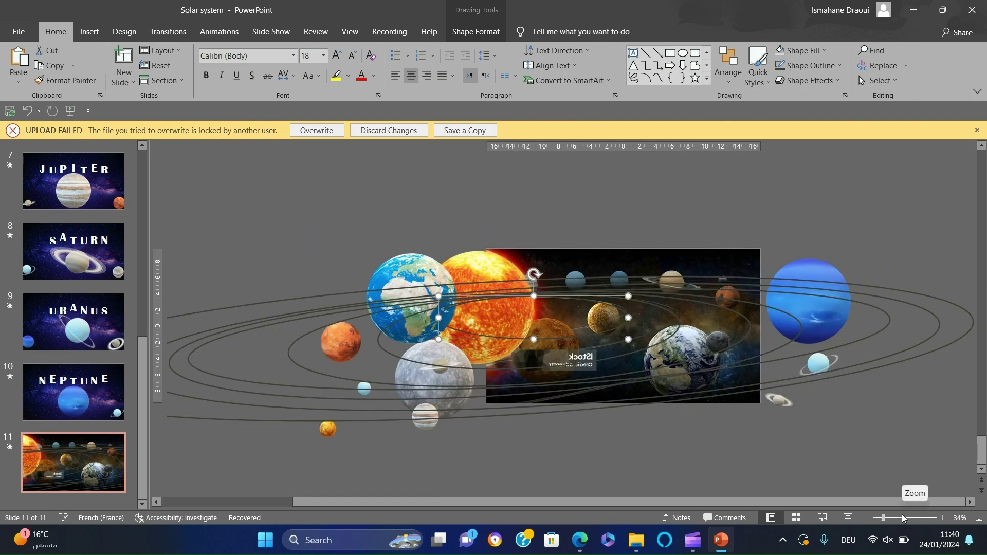
Bring the sun model to the front, above the orbit ellipses.
drag(886, 517, 902, 518)
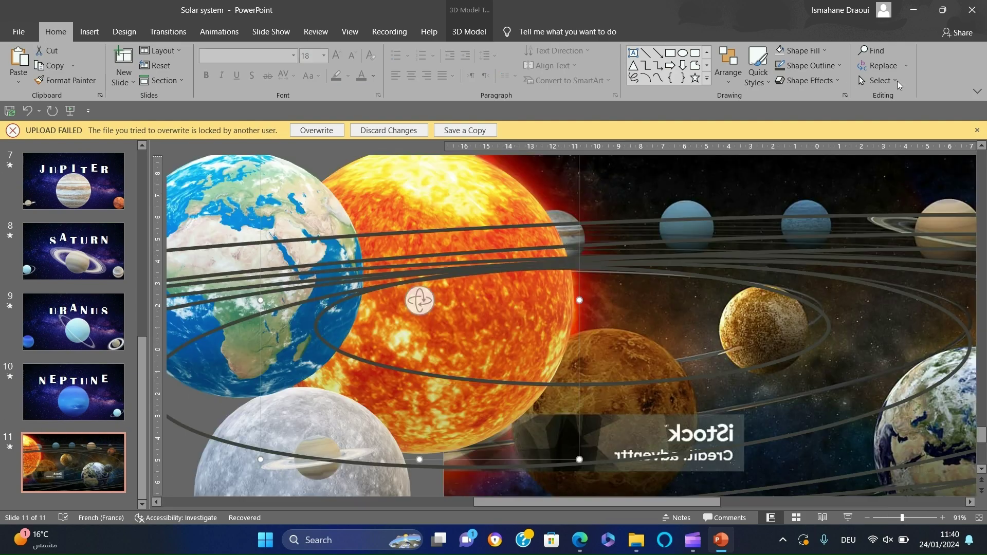
click(728, 72)
click(745, 113)
Position the Jupiter model over Jupiter in the reference picture, beside the sun.
scroll(706, 380, down, 5)
drag(706, 381, 718, 305)
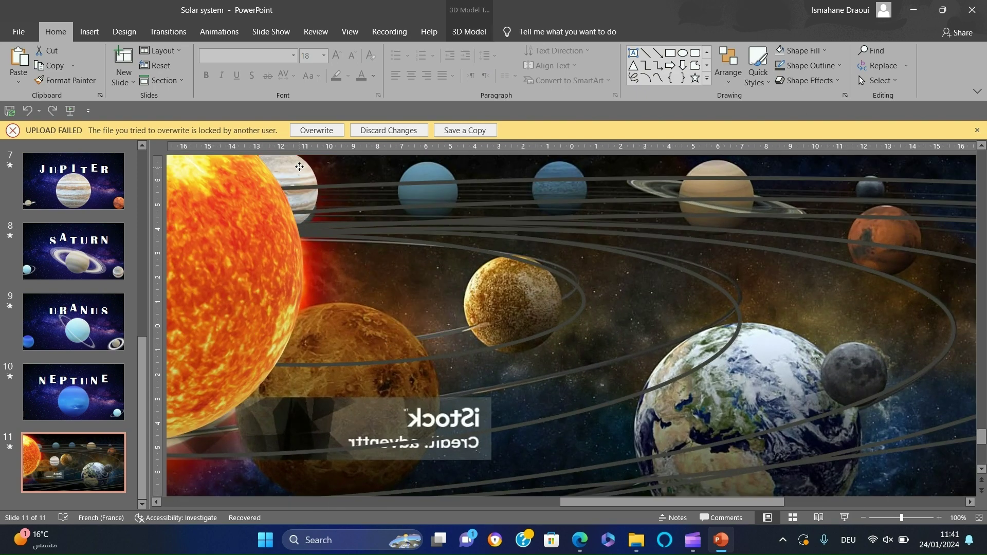
click(298, 205)
drag(242, 250, 274, 219)
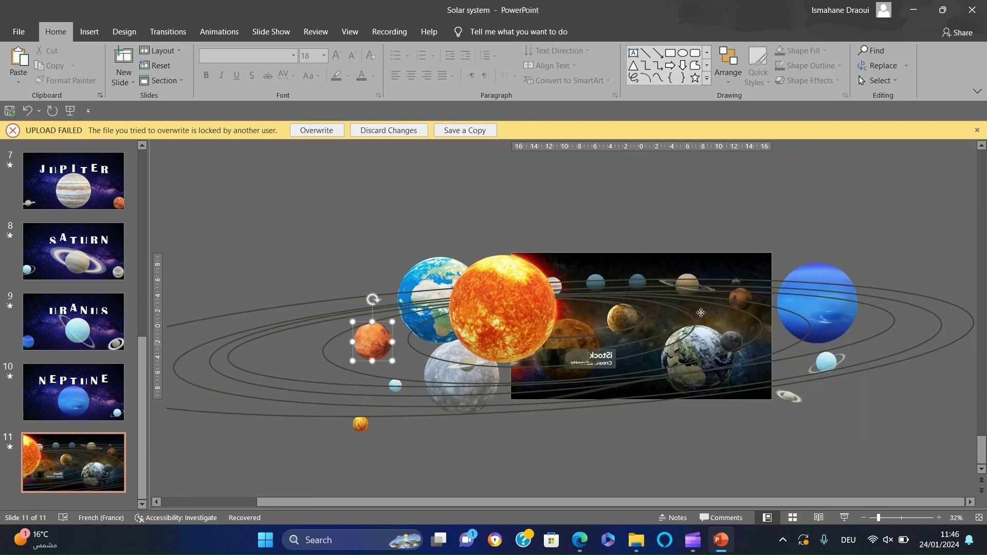
Fit the Mars model over Mars in the reference picture and bring it to the front.
drag(701, 313, 745, 298)
drag(812, 275, 870, 209)
click(728, 66)
click(760, 113)
Place the Neptune model over its counterpart in the upper row of planets in the reference picture.
drag(896, 243, 662, 287)
click(472, 361)
scroll(713, 272, up, 3)
drag(836, 184, 824, 213)
click(325, 219)
Delete the leftover small Saturn and ringed Uranus models beside the slide.
scroll(736, 406, down, 1)
click(811, 433)
key(Delete)
click(885, 375)
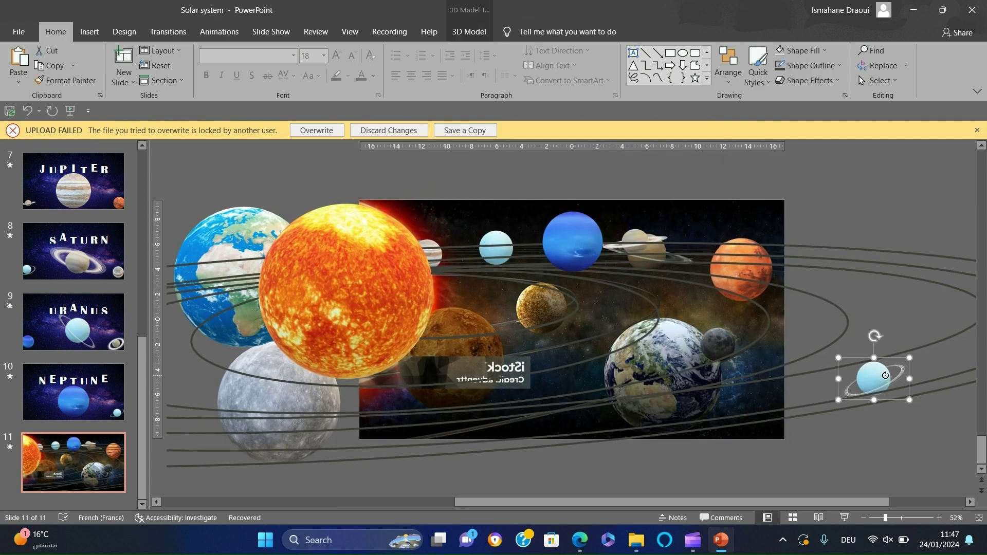
key(Delete)
Place Mercury and Venus over the two golden planets in the reference picture, bringing the placed planet to the front.
click(863, 518)
click(863, 517)
key(ctrl+v)
drag(487, 348, 528, 305)
drag(491, 339, 517, 305)
click(27, 111)
drag(394, 434, 616, 369)
scroll(622, 368, up, 5)
click(728, 67)
click(796, 114)
Fit the Earth model over Earth in the reference picture, and remove the reference picture from the slide.
scroll(571, 319, down, 4)
drag(288, 280, 656, 379)
drag(612, 450, 627, 489)
click(736, 469)
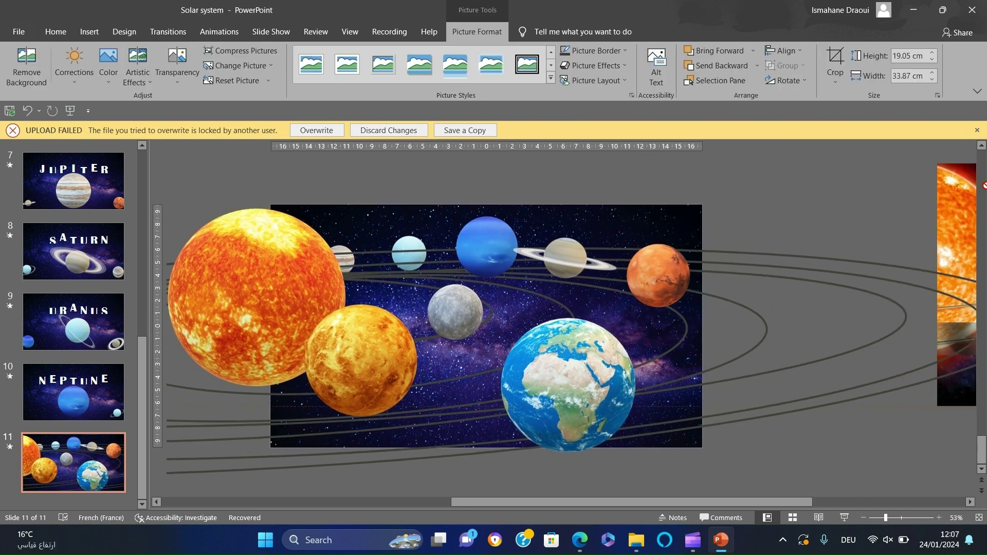
click(883, 264)
Select all the orbit ellipses and recolour their outlines with the darkest shade of the white theme colour.
click(864, 518)
click(863, 518)
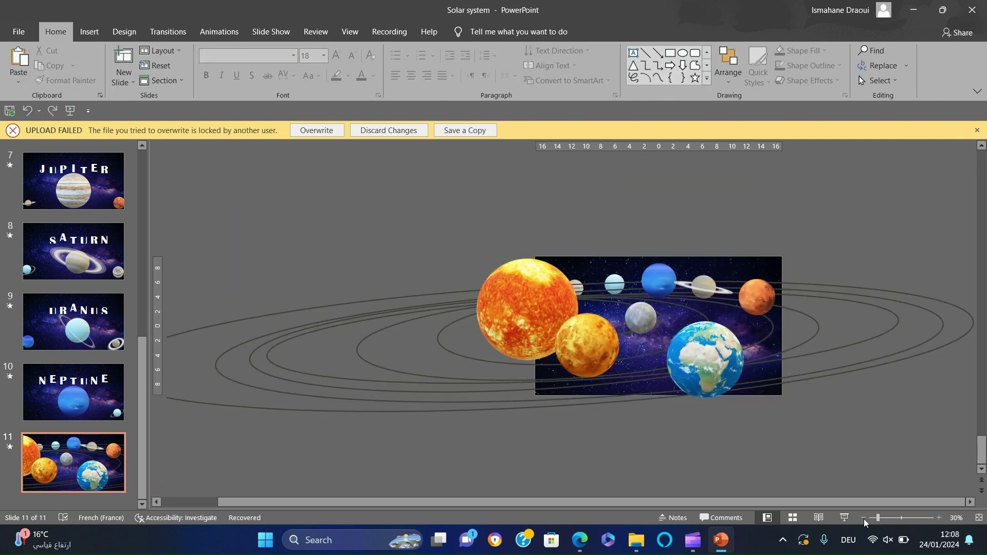
click(863, 518)
click(424, 341)
shift+click(370, 348)
shift+click(310, 352)
shift+click(299, 355)
key(ctrl+a)
click(476, 32)
click(496, 66)
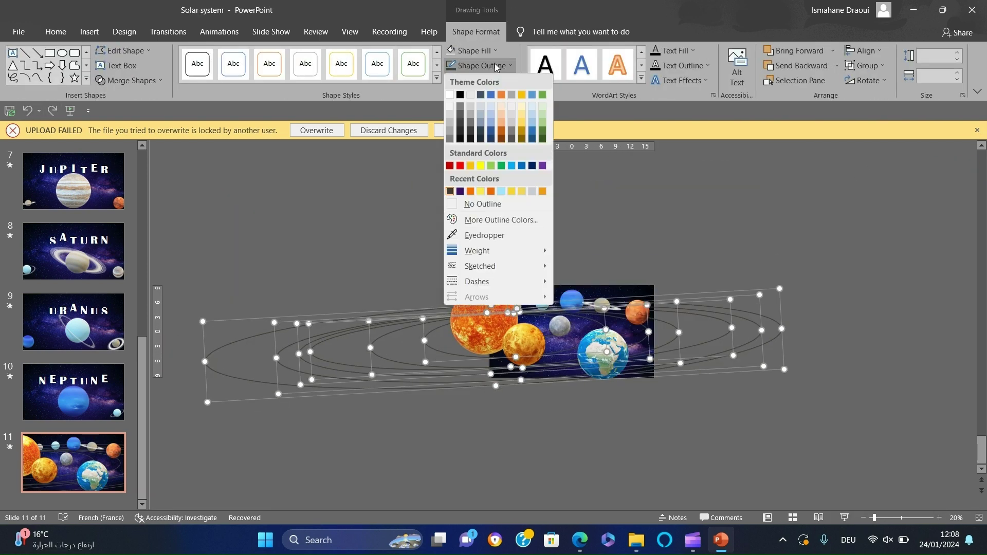
click(449, 137)
Set the outline weight of all the orbit ellipses to 2¼ pt.
click(481, 65)
mouse_move(514, 251)
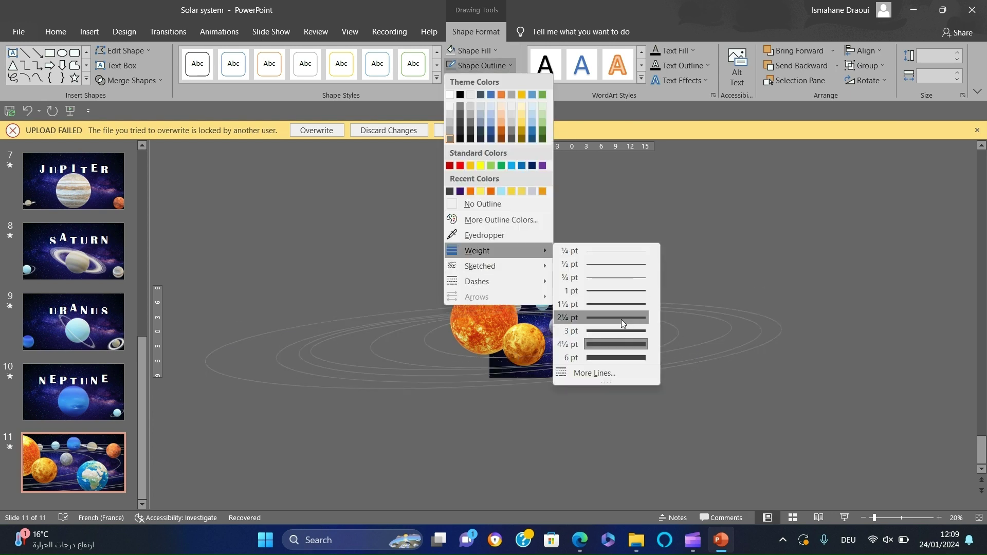
click(621, 319)
click(684, 222)
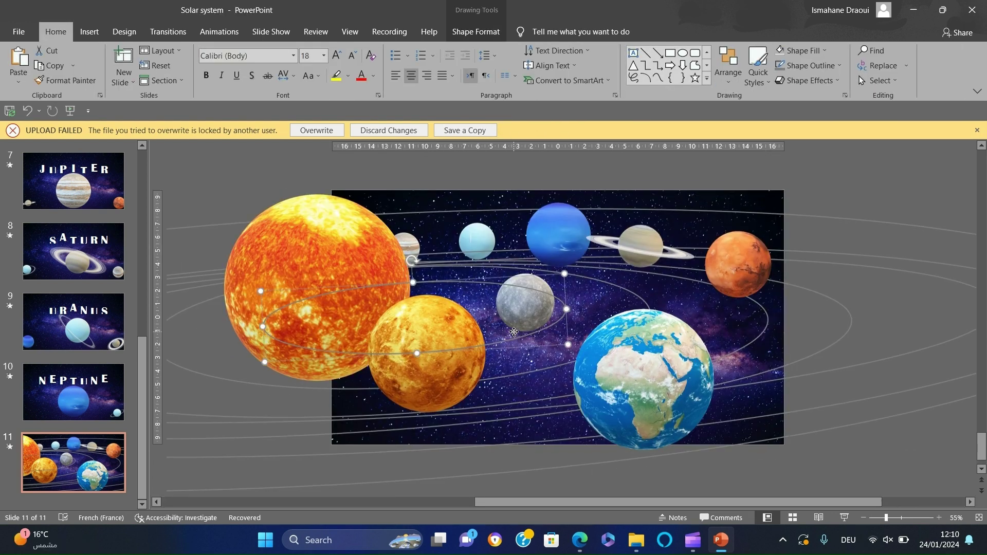
Stretch the innermost orbit ellipse past the sun's far side and save it as the picture a1, replacing the existing file.
drag(263, 327, 199, 331)
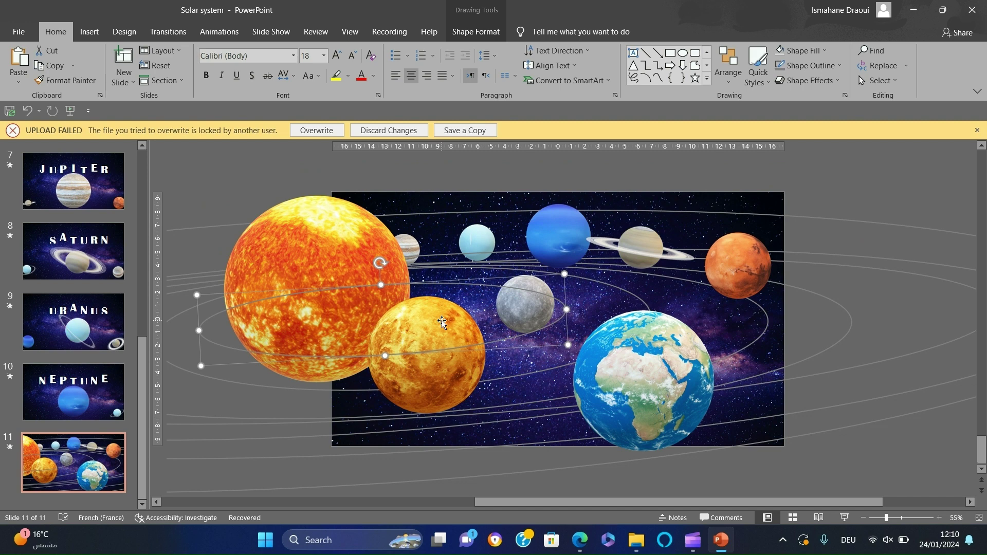
right_click(456, 285)
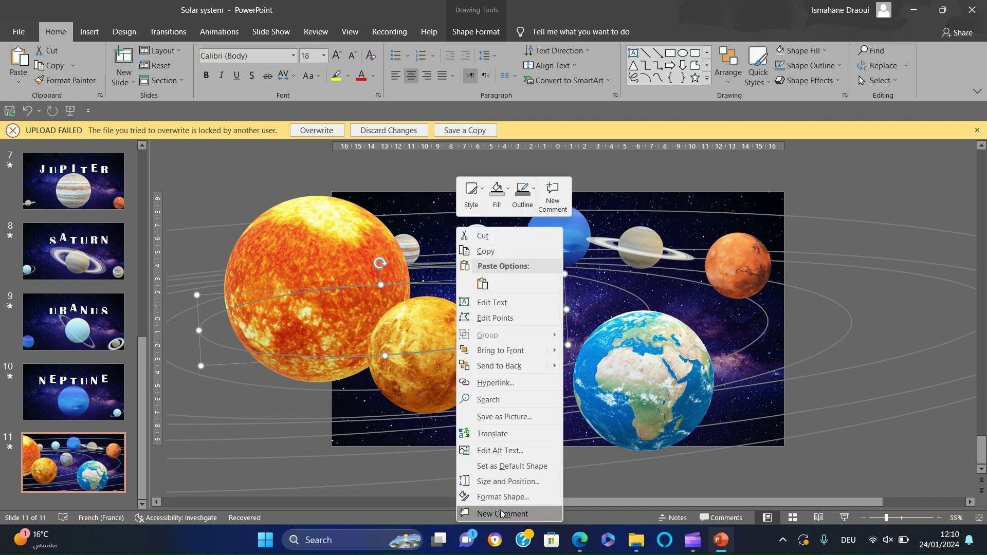
click(500, 417)
text(a1)
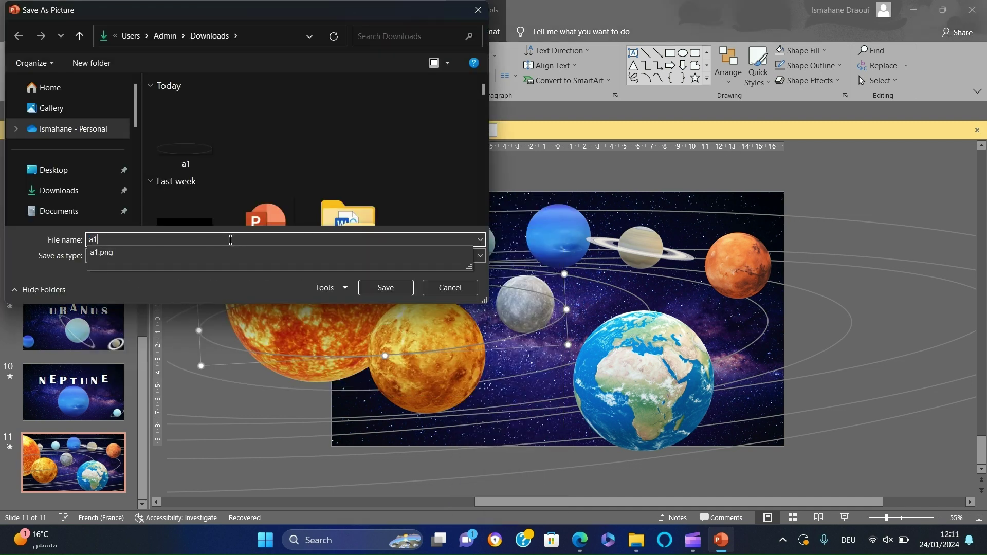
click(396, 291)
click(515, 267)
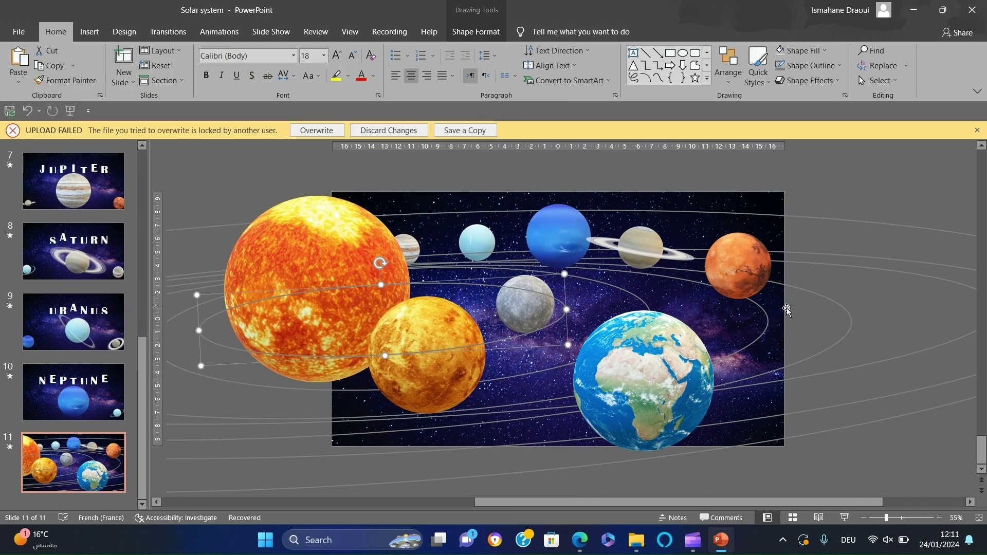
Add the saved orbit picture over the innermost orbit and delete the original ellipse.
key(ctrl+v)
drag(707, 331, 534, 338)
click(455, 281)
key(Delete)
click(456, 287)
drag(455, 292, 467, 289)
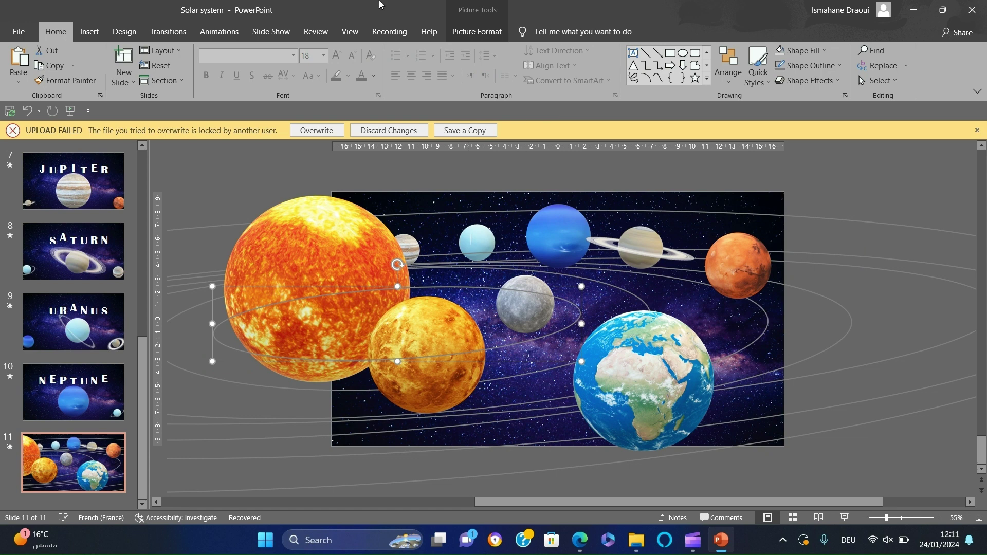
Crop away the left part of the orbit picture, up to the sun's right edge.
click(476, 32)
click(834, 57)
drag(216, 324, 403, 323)
drag(886, 517, 905, 518)
drag(352, 331, 379, 325)
Duplicate the cropped orbit picture in place and adjust the copy's crop to restore the missing left part.
key(ctrl+d)
drag(781, 346, 768, 331)
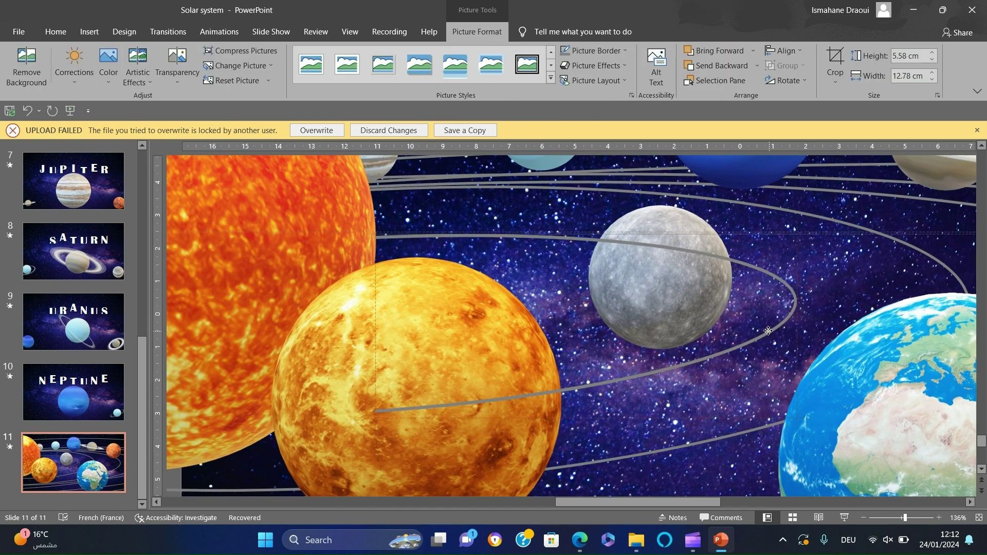
click(835, 58)
drag(377, 324, 160, 319)
drag(904, 517, 888, 518)
drag(430, 317, 318, 313)
click(237, 168)
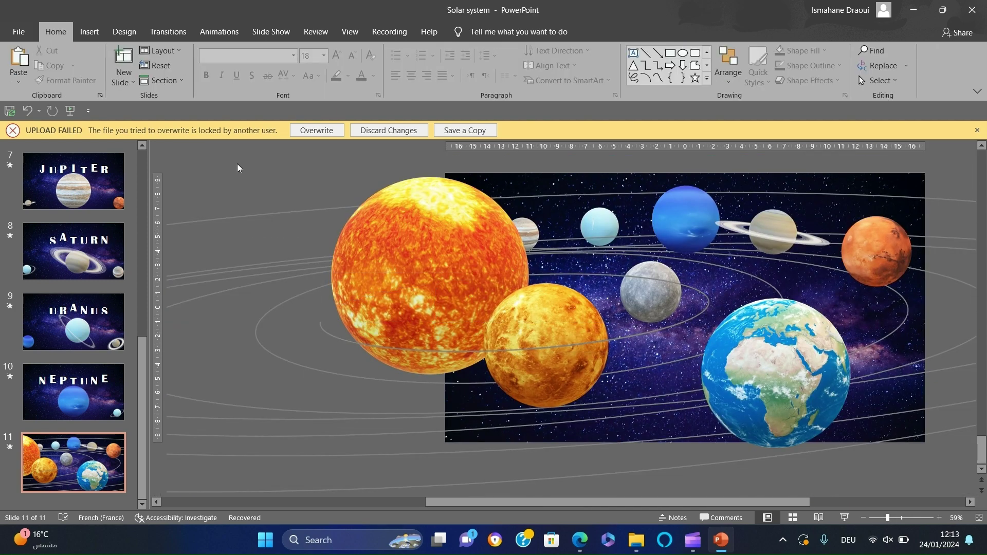
Bring Uranus and Jupiter to the front, above the orbit lines.
click(580, 276)
click(451, 354)
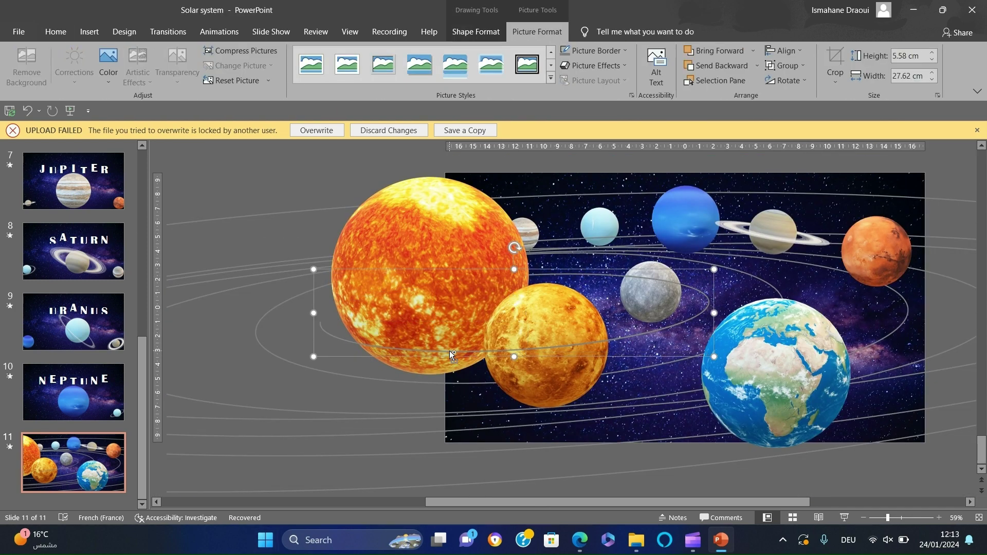
click(587, 228)
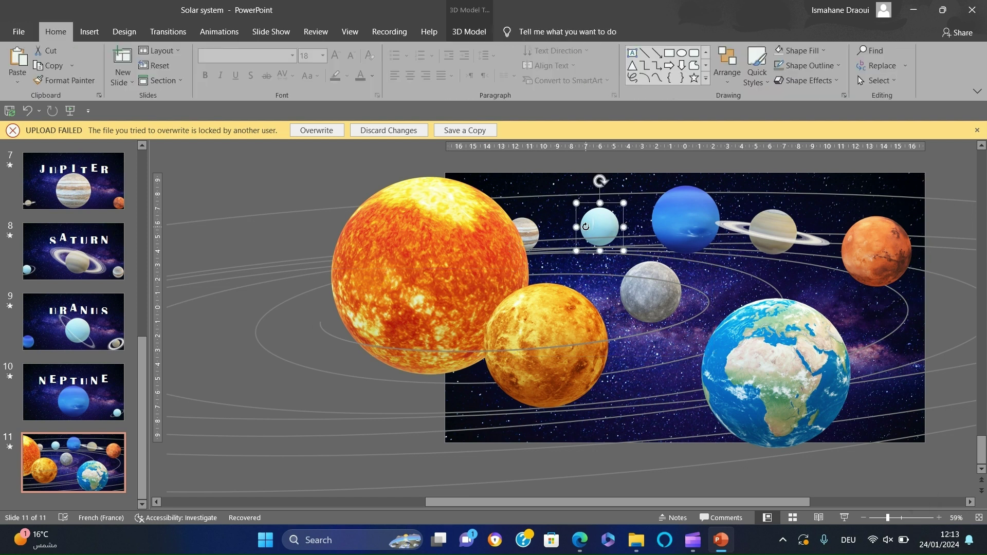
click(728, 64)
click(777, 115)
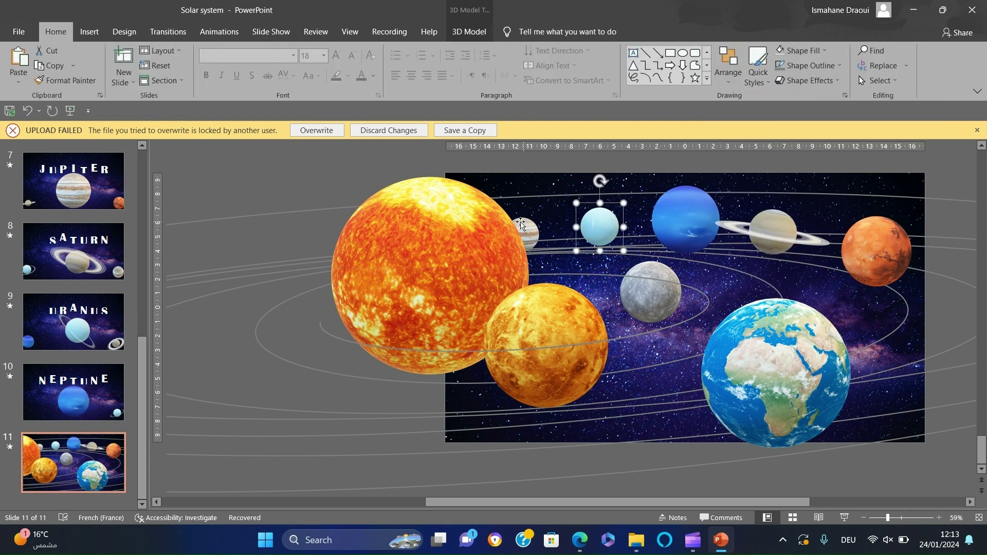
click(728, 69)
click(777, 114)
Bring the sun to the front, followed by Venus so that it overlaps the sun.
click(481, 242)
click(729, 71)
click(755, 115)
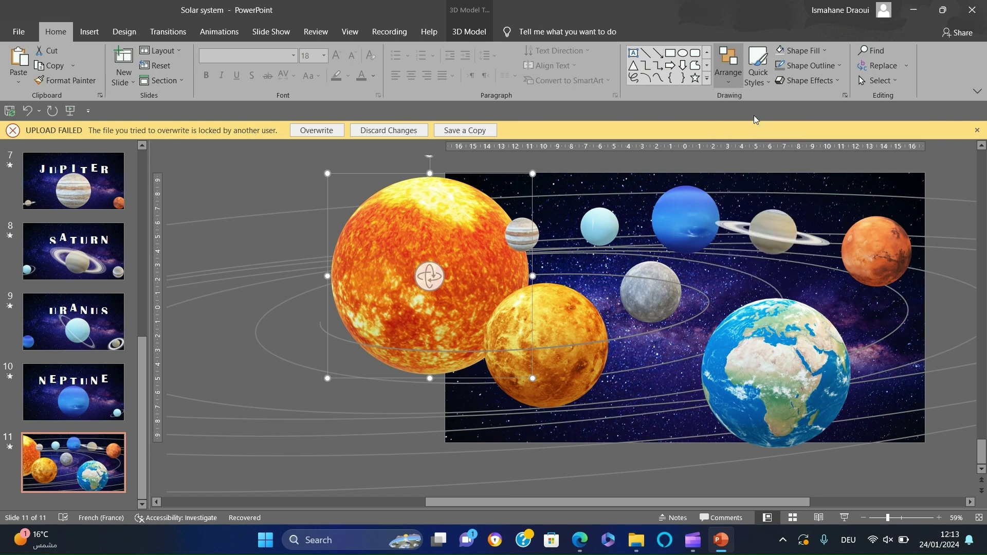
click(585, 345)
click(728, 64)
click(776, 116)
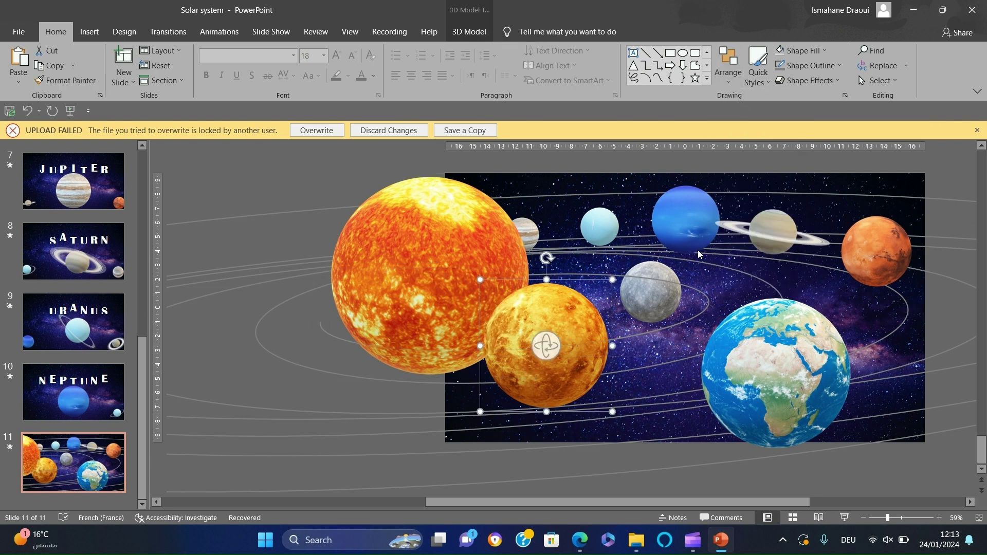
Bring Mercury to the front and shrink Neptune near the slide's upper edge.
click(660, 269)
click(728, 64)
click(772, 109)
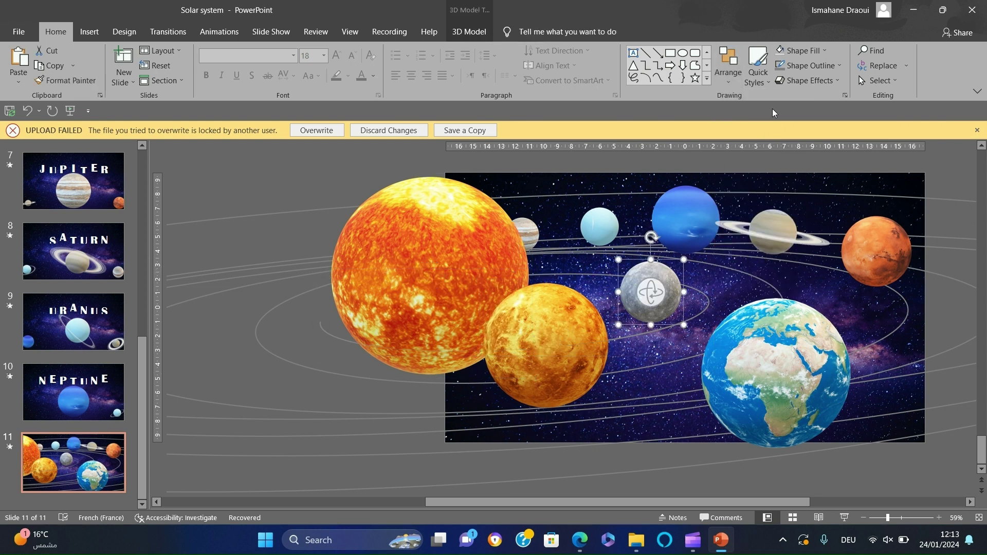
click(881, 518)
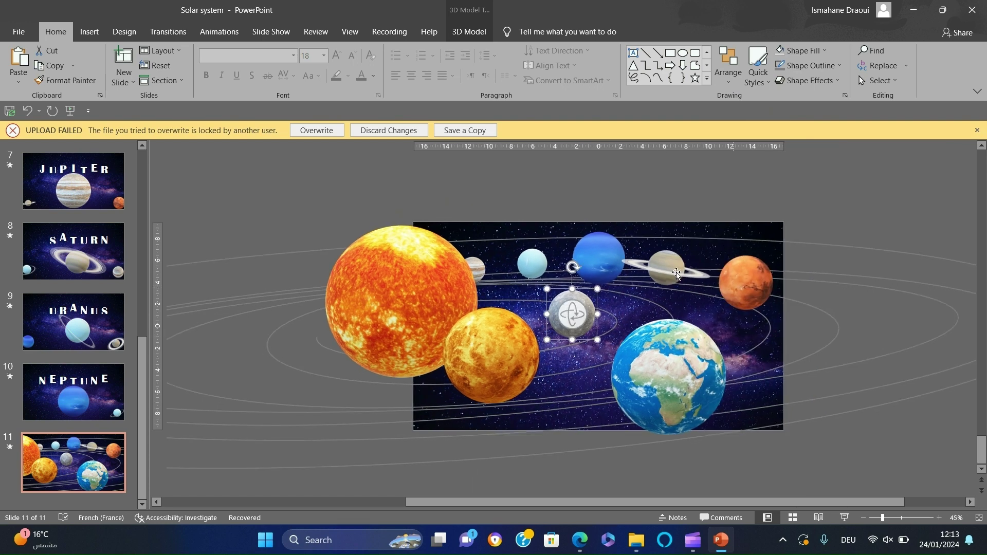
click(609, 263)
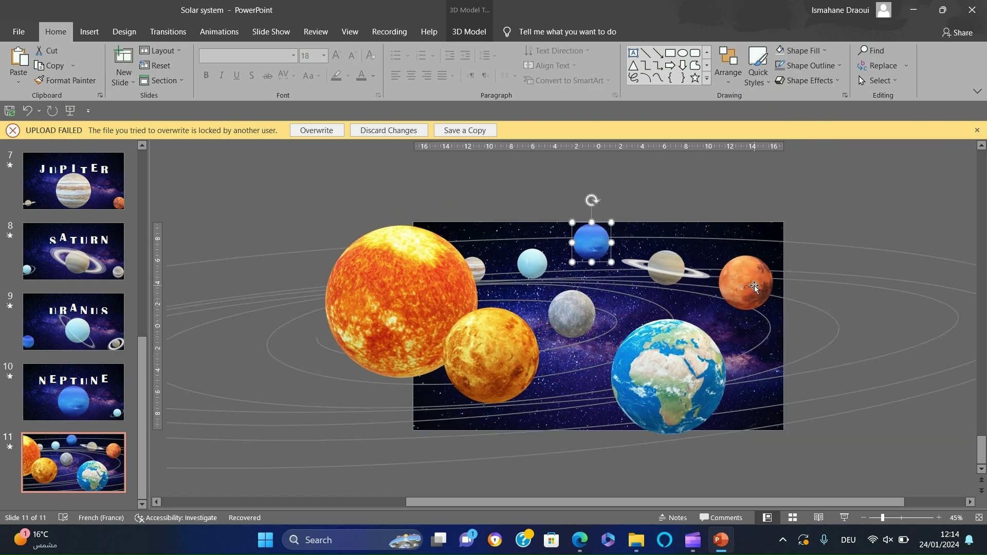
Duplicate the solar system overview slide and remove planets from the first copy, keeping its sun and orbit lines.
click(73, 449)
key(ctrl+d)
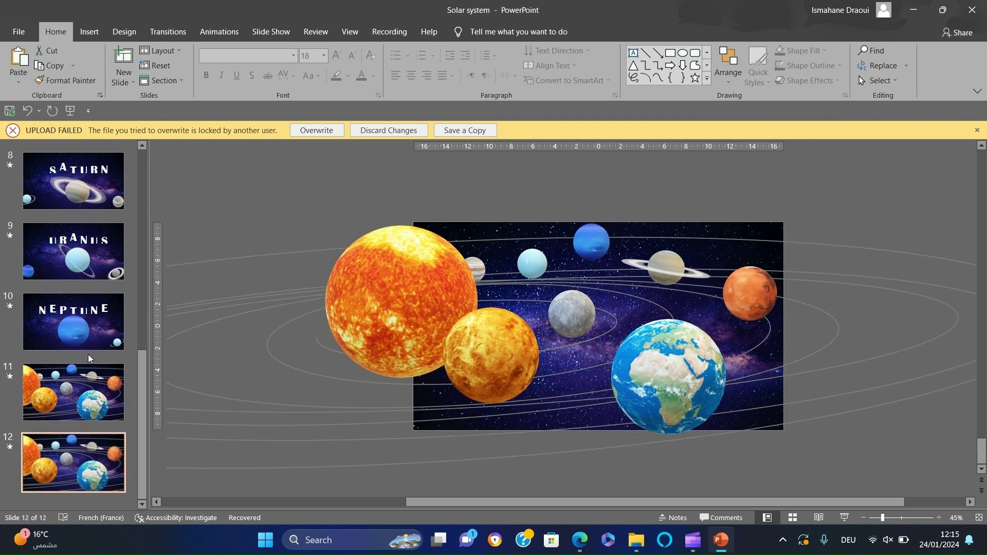
click(76, 401)
click(75, 311)
ctrl+click(540, 315)
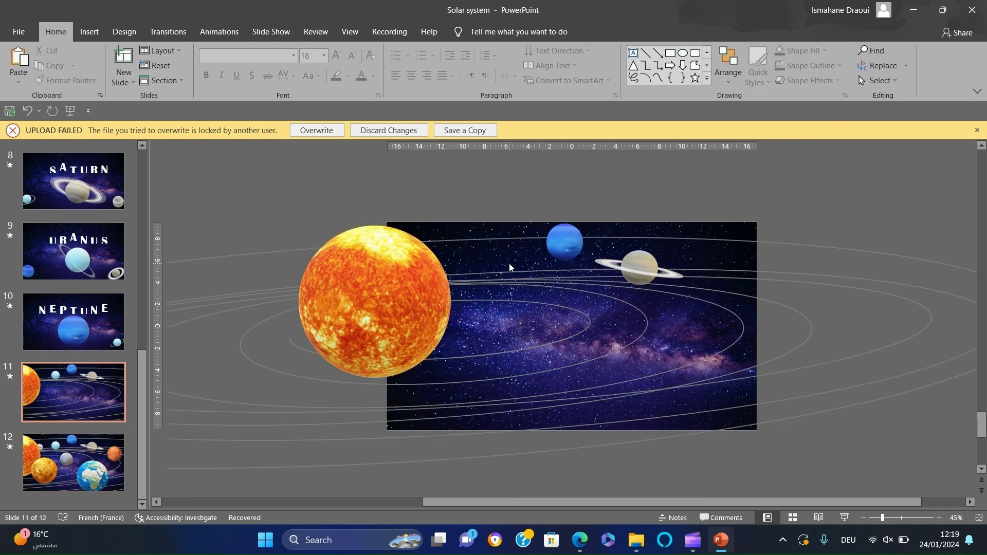
Place a copy of the sun on the Neptune slide, moved off the slide's right side and reduced in size.
click(89, 316)
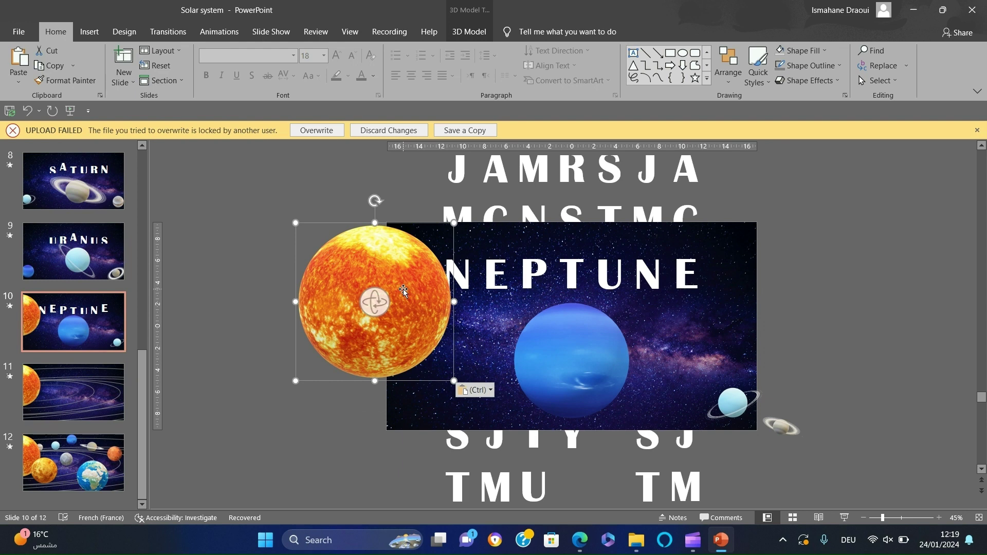
drag(403, 289, 892, 293)
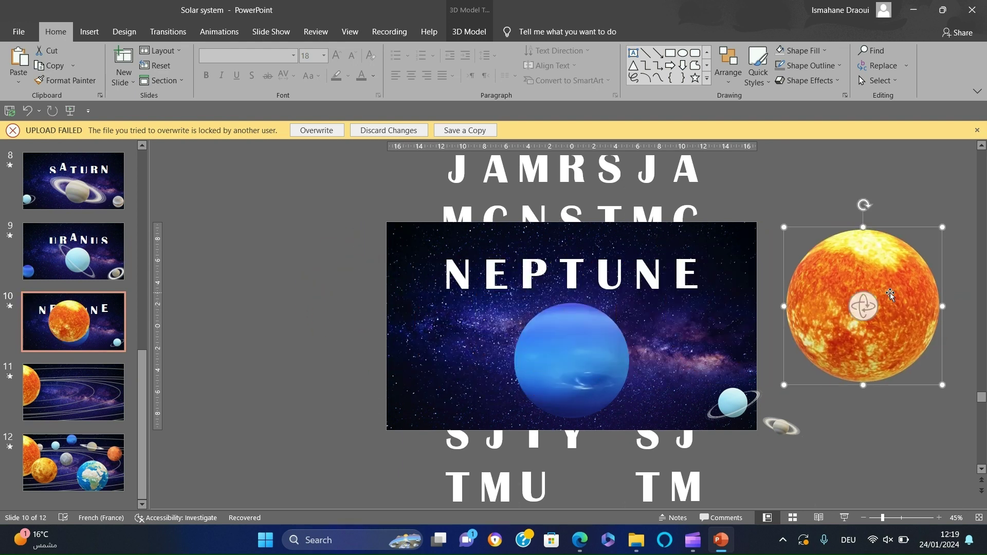
drag(942, 382, 891, 333)
click(885, 403)
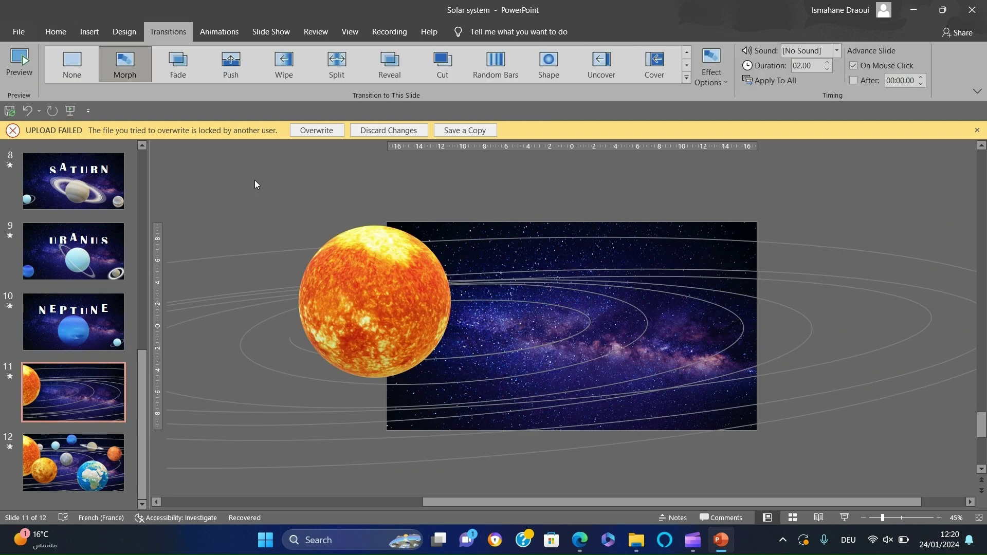
Apply a Wheel entrance animation to the innermost orbit line on slide 11, starting After Previous.
click(577, 323)
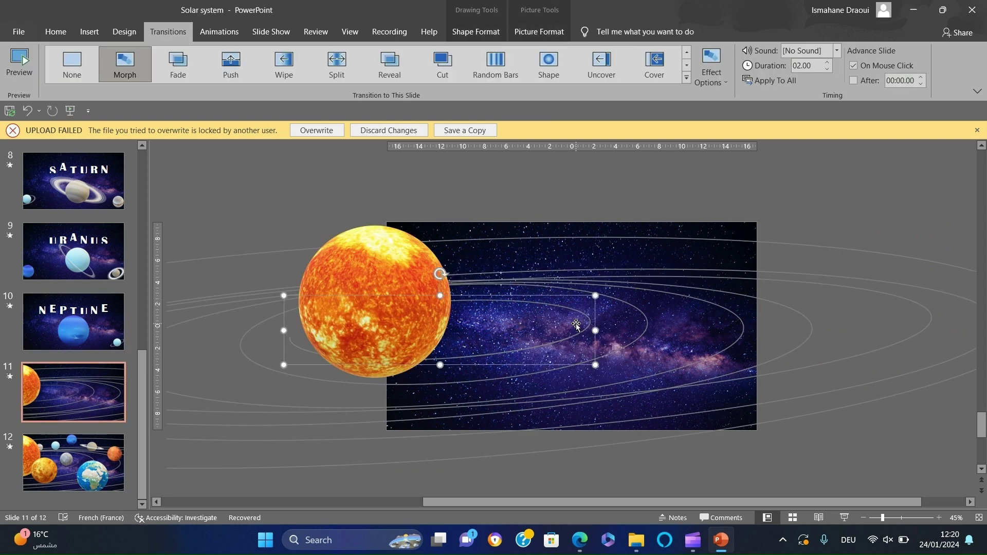
click(235, 33)
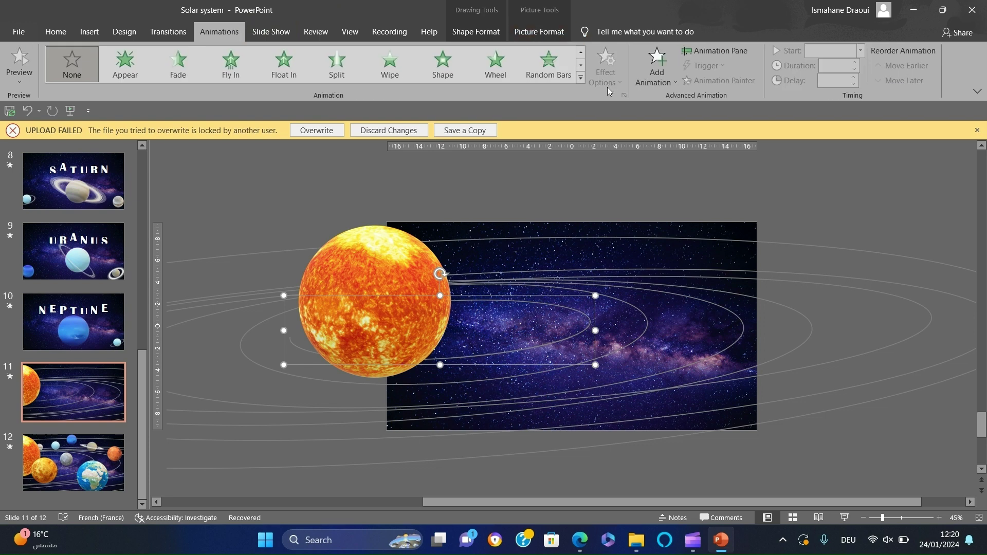
click(482, 66)
click(834, 51)
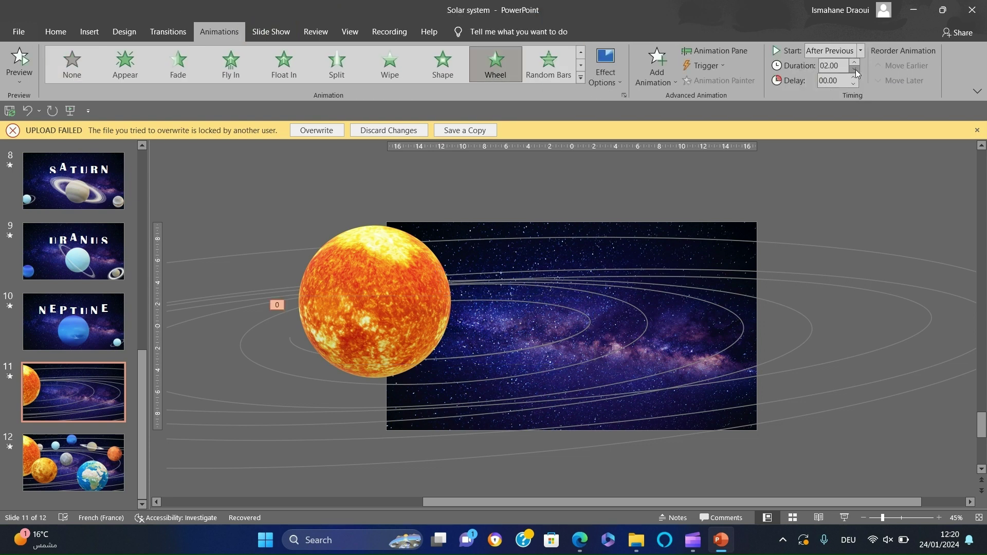
Copy the innermost orbit's Wheel animation to the second orbit line with Animation Painter and start it With Previous.
click(587, 335)
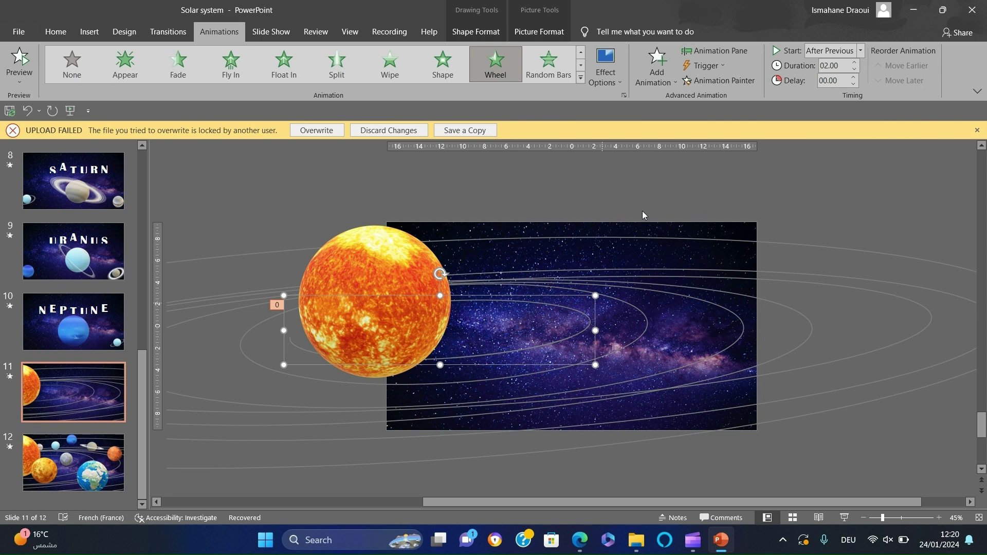
click(705, 82)
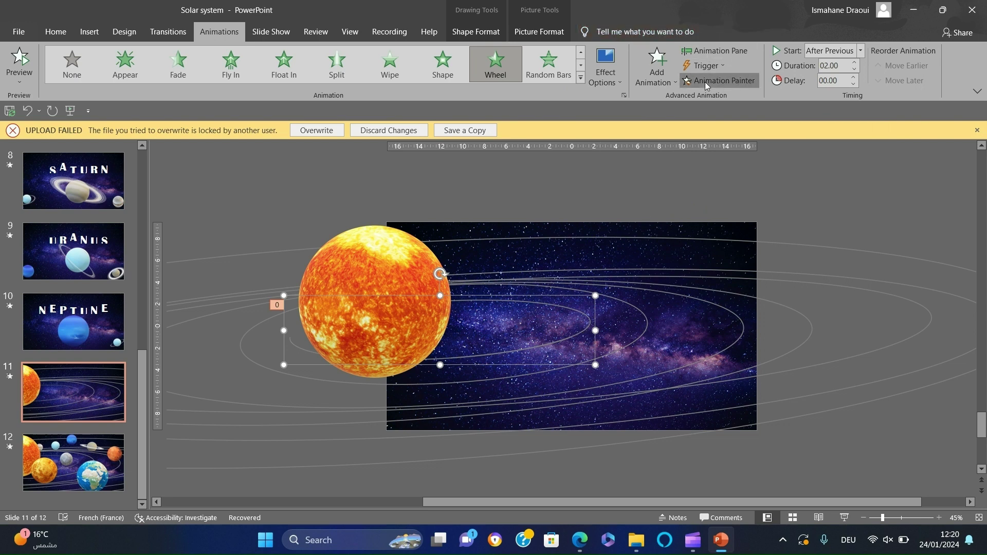
click(643, 312)
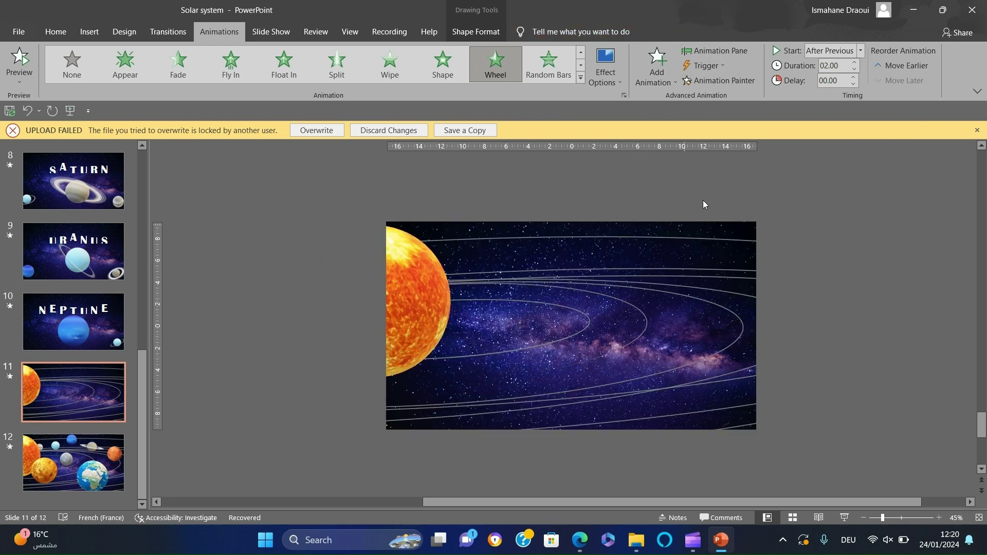
click(838, 48)
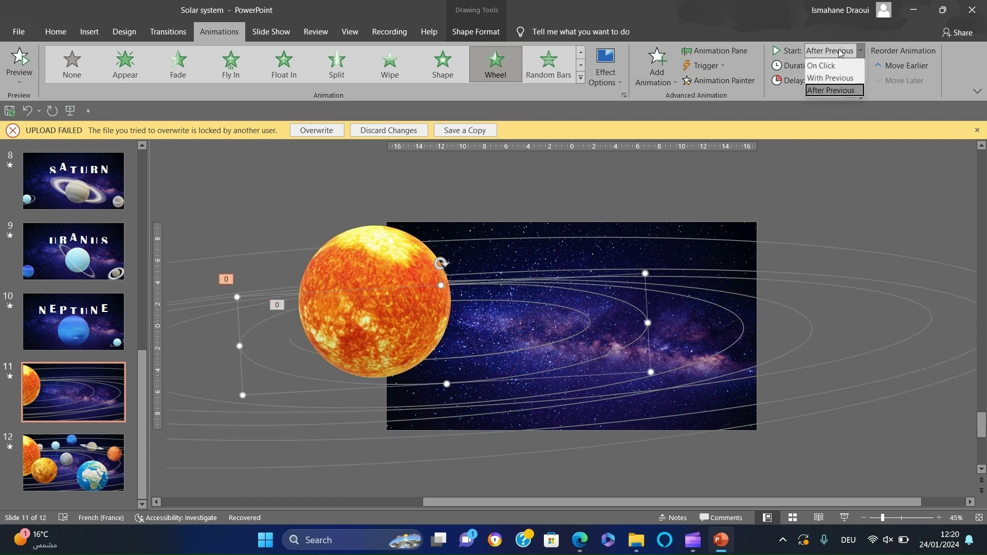
click(833, 80)
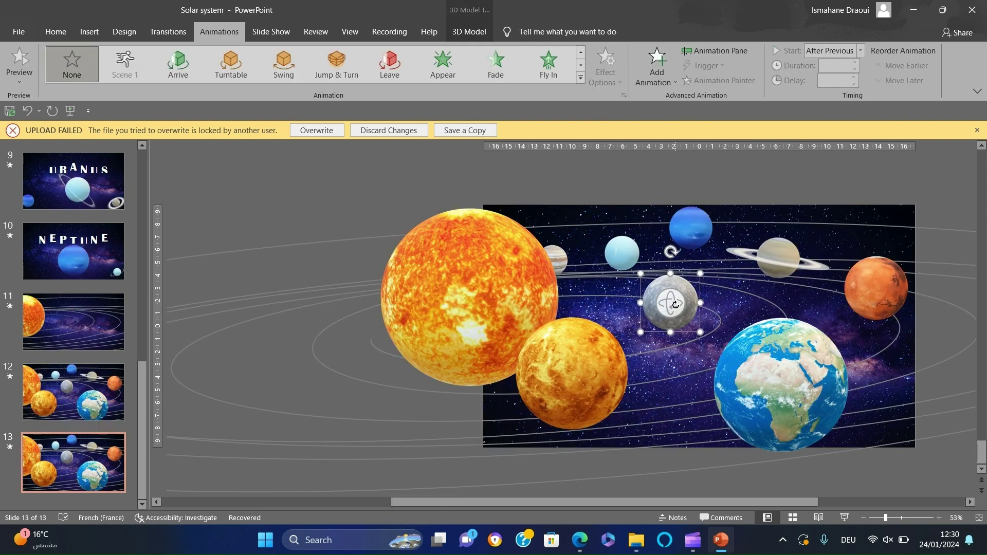
Apply a Shapes motion path to Mercury on slide 13 and adjust the path around the orbit.
click(581, 77)
scroll(551, 292, down, 2)
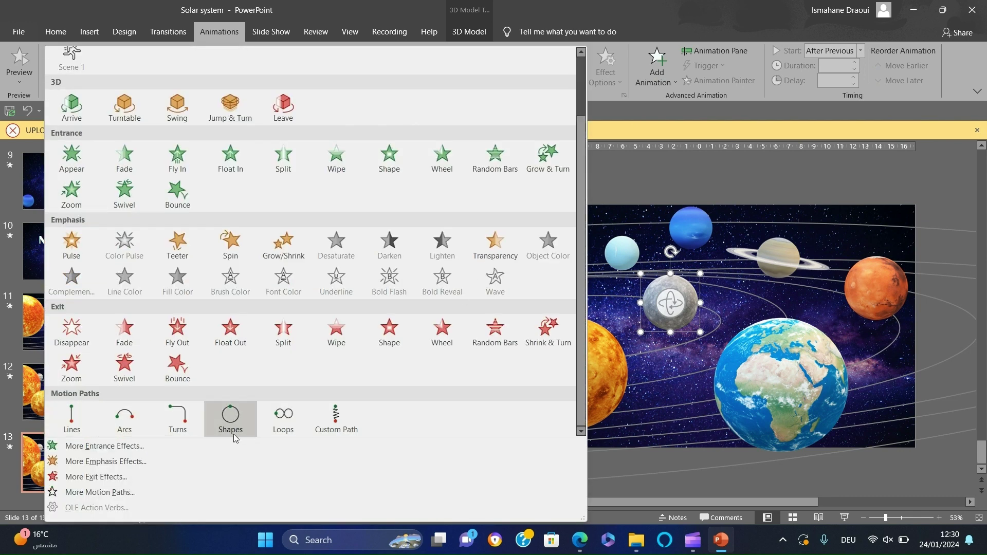
click(230, 417)
drag(544, 303, 535, 277)
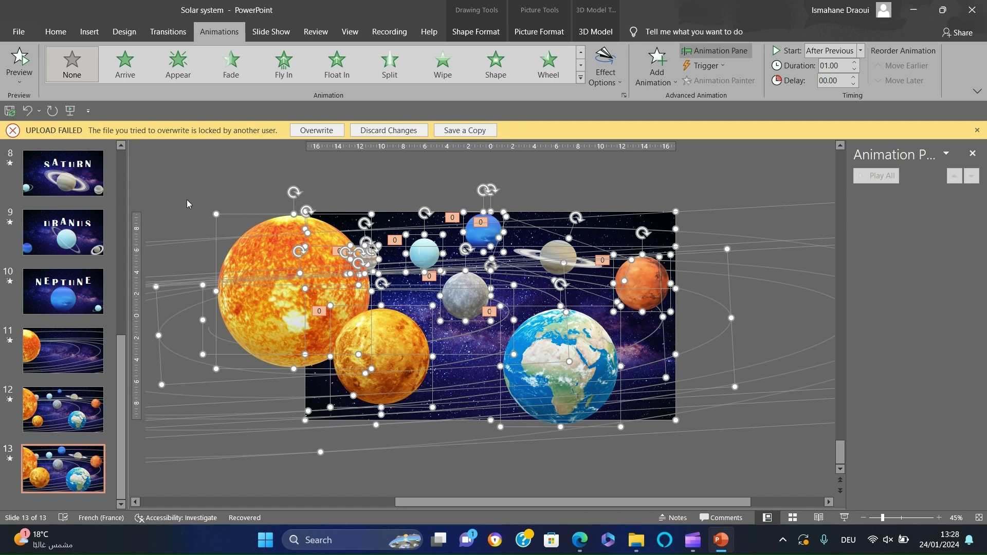
Remove the animations from all objects on slide 13.
scroll(187, 200, left, 3)
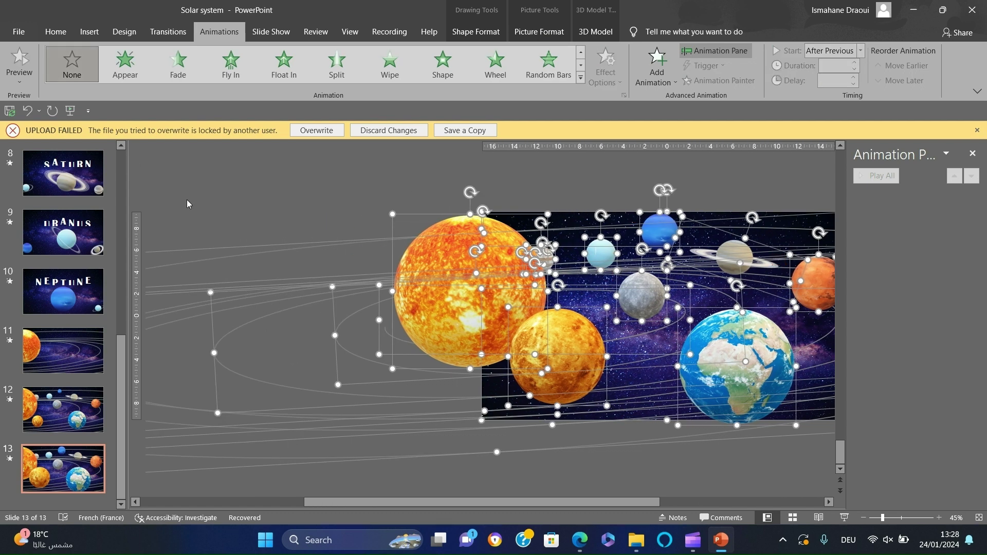
click(190, 221)
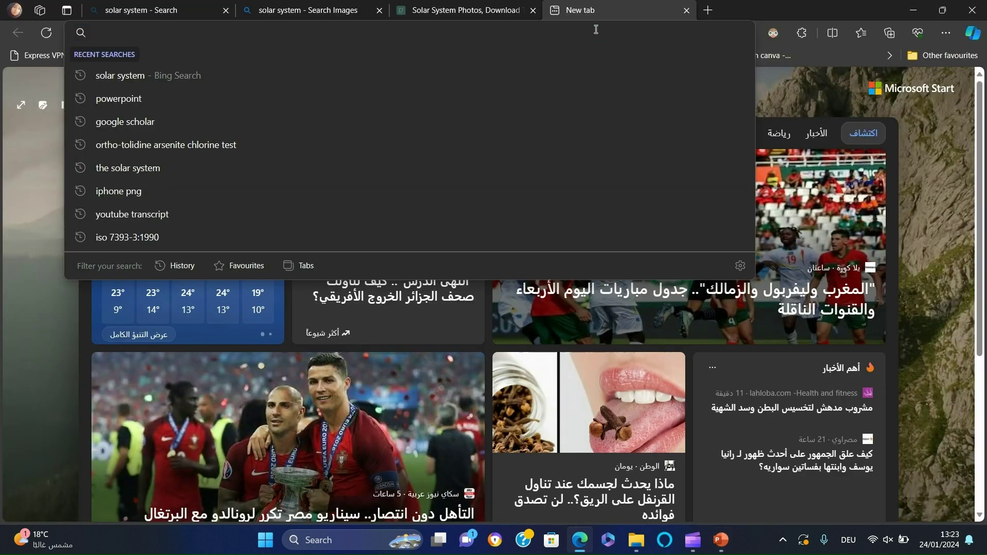
Search the web in Edge for "quran verse about the sun and the planets" and copy the verse text.
text(q)
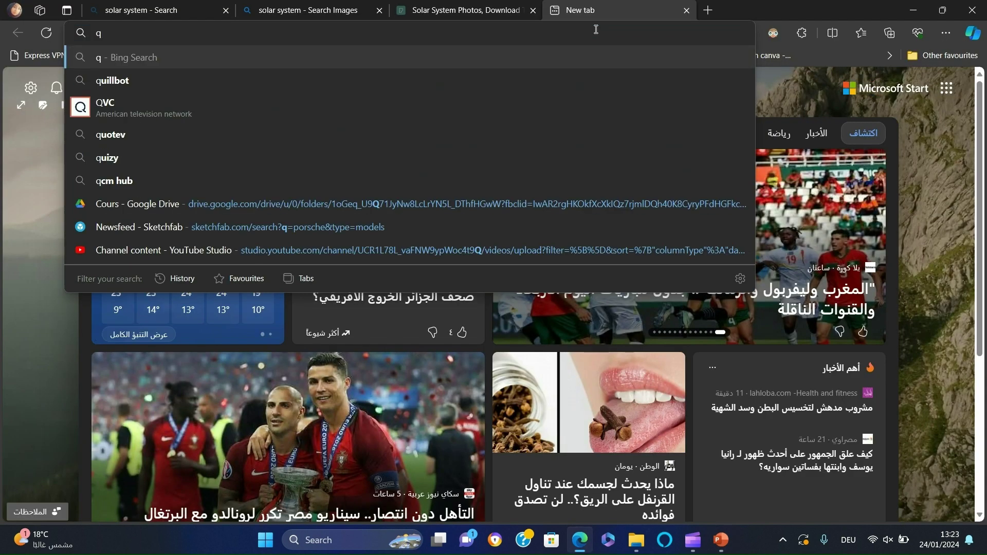
text(uran verse about the sun and the planets)
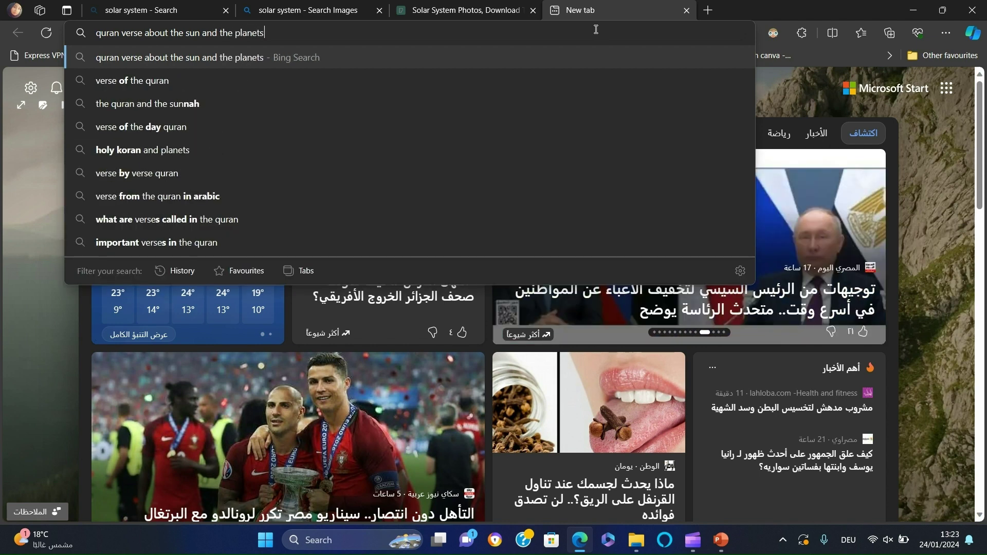
key(Return)
right_click(260, 186)
click(275, 191)
click(766, 11)
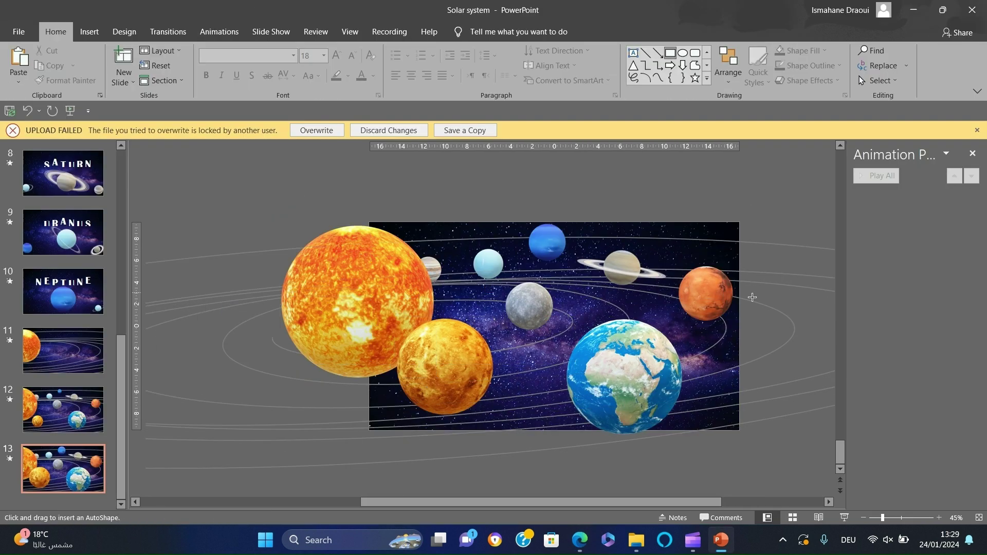
Draw a rectangle 33.87 cm wide and about 7.67 cm high across the full slide and align it to the middle.
drag(743, 298, 368, 383)
click(728, 65)
mouse_move(743, 252)
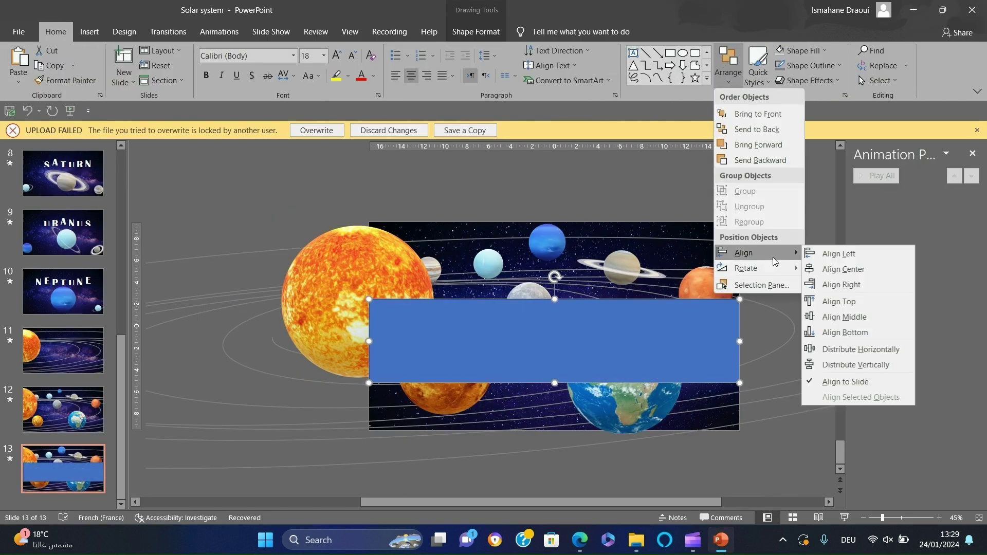
click(851, 318)
Remove the rectangle's outline and fill it with black.
click(475, 31)
click(487, 51)
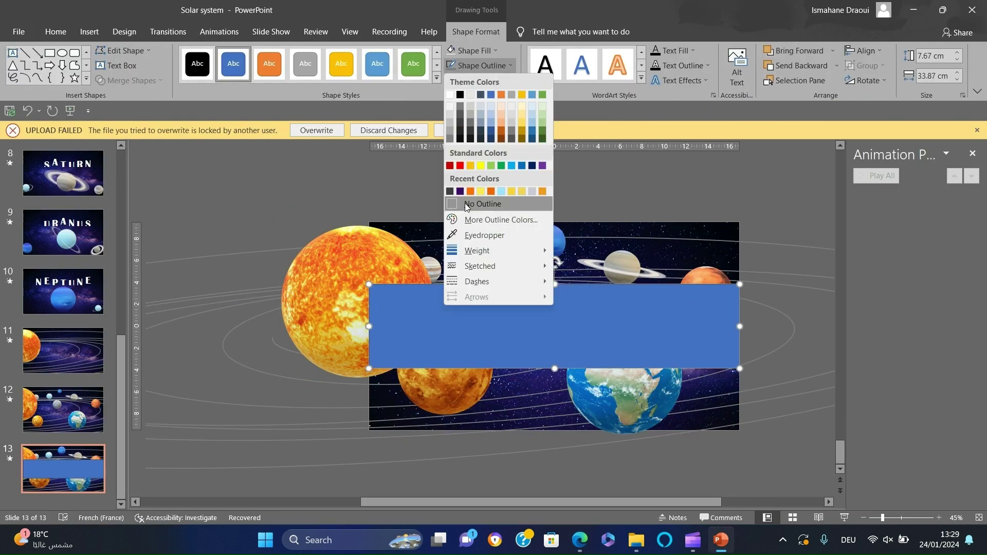
click(487, 50)
click(487, 50)
click(463, 81)
Make the black rectangle's fill semi-transparent.
right_click(506, 354)
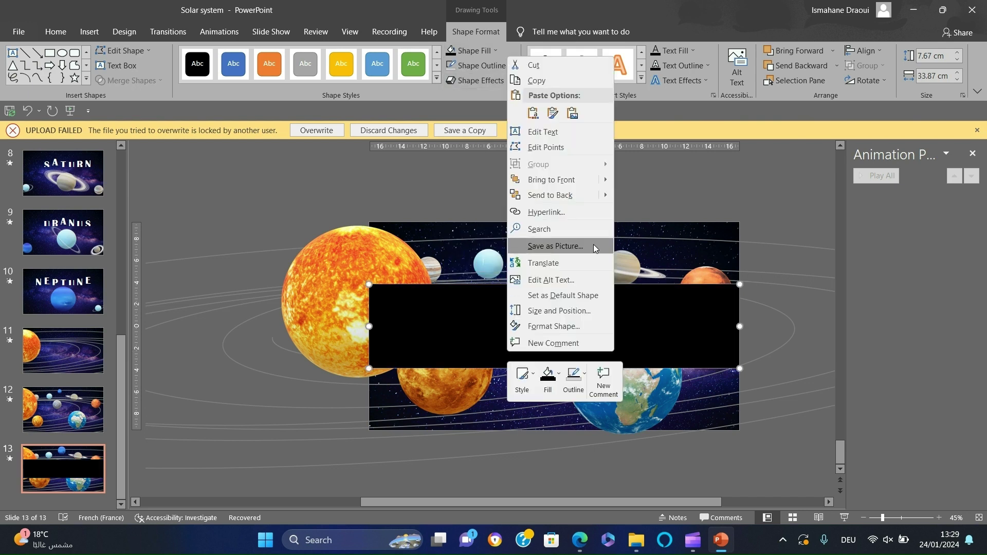
click(568, 327)
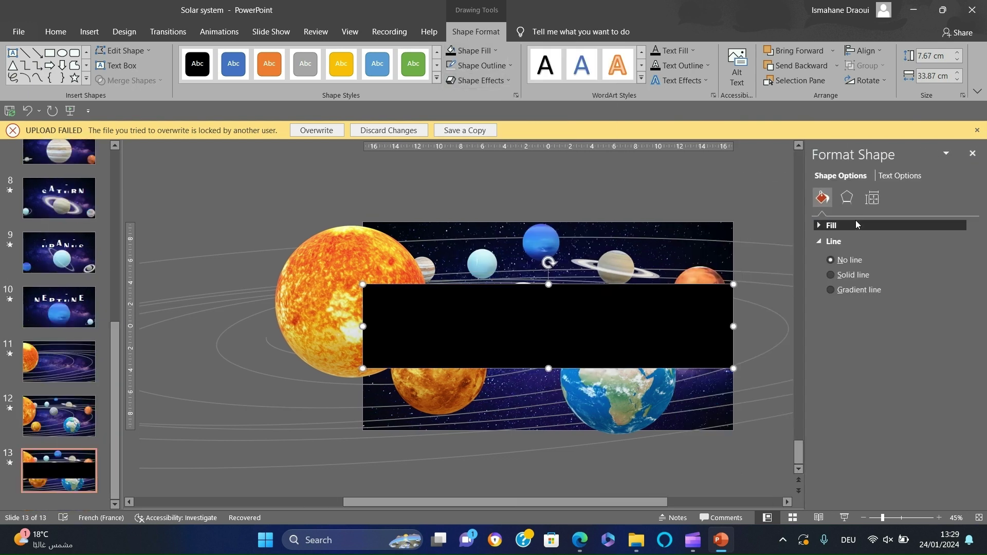
drag(884, 363, 898, 363)
click(625, 201)
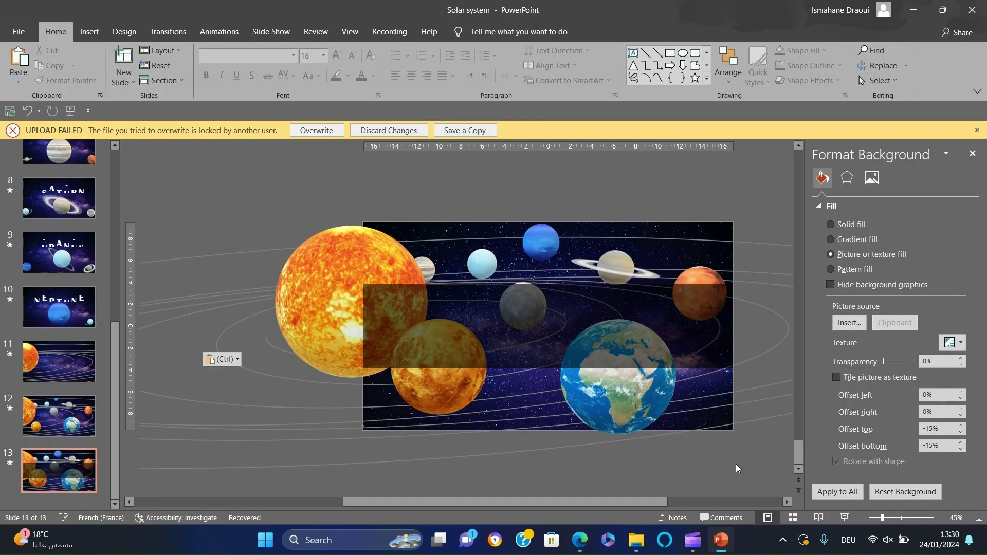
Move the pasted verse's text box onto the dark band and resize it to the slide's width.
drag(381, 321, 311, 295)
drag(151, 305, 362, 353)
click(697, 501)
drag(572, 307, 506, 305)
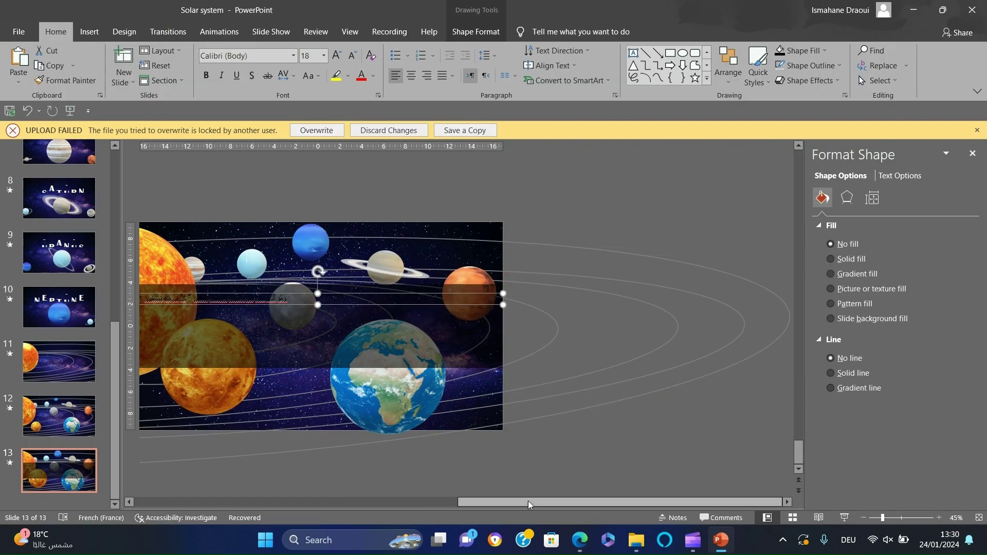
Format the verse as white, centered 44 pt text and open the list of fonts.
click(374, 76)
click(361, 102)
click(337, 56)
click(293, 55)
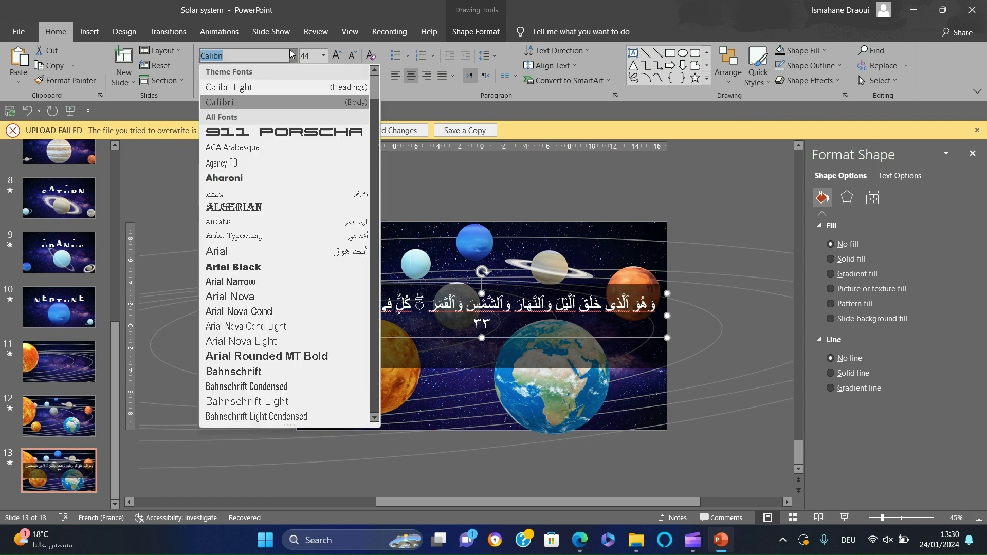